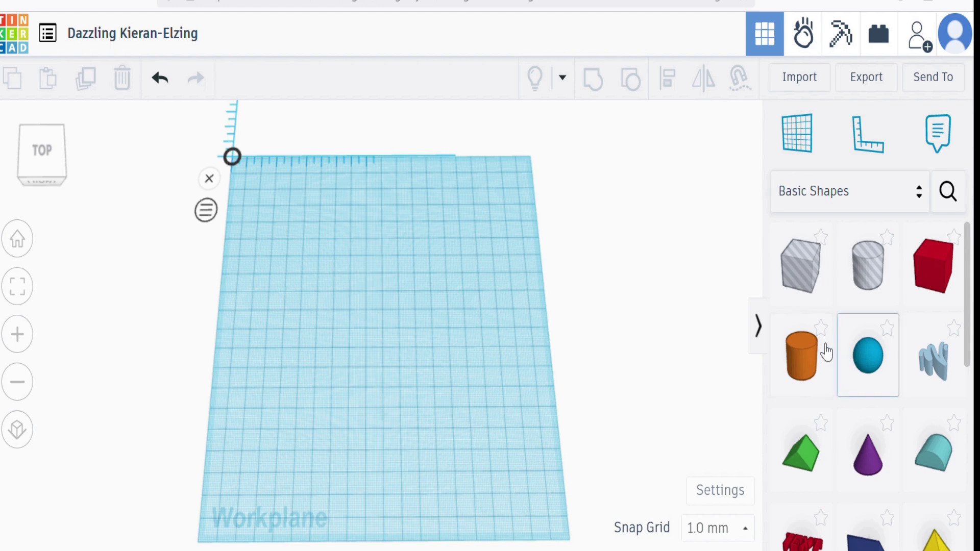
Place an orange cylinder on the workplane and raise its sides to 64.
click(807, 368)
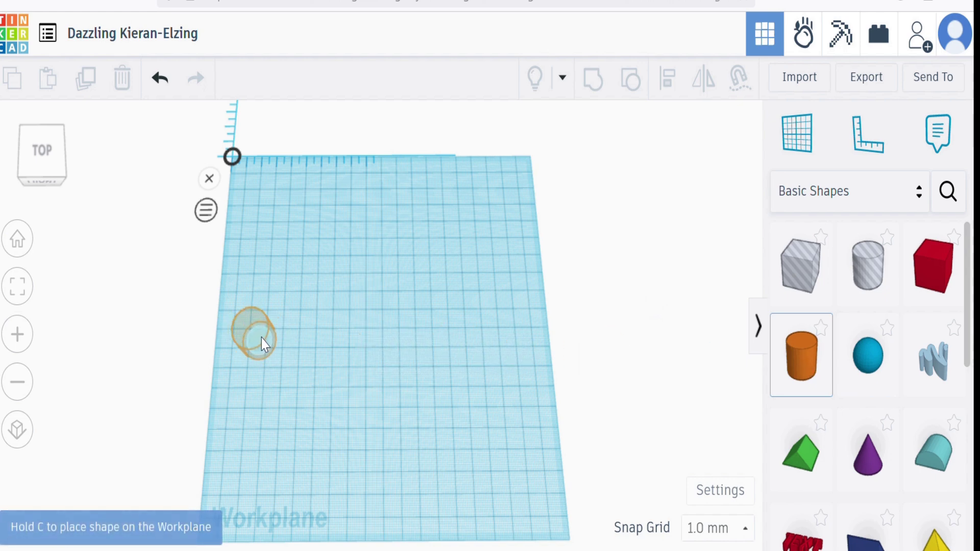
click(258, 341)
drag(616, 293, 705, 306)
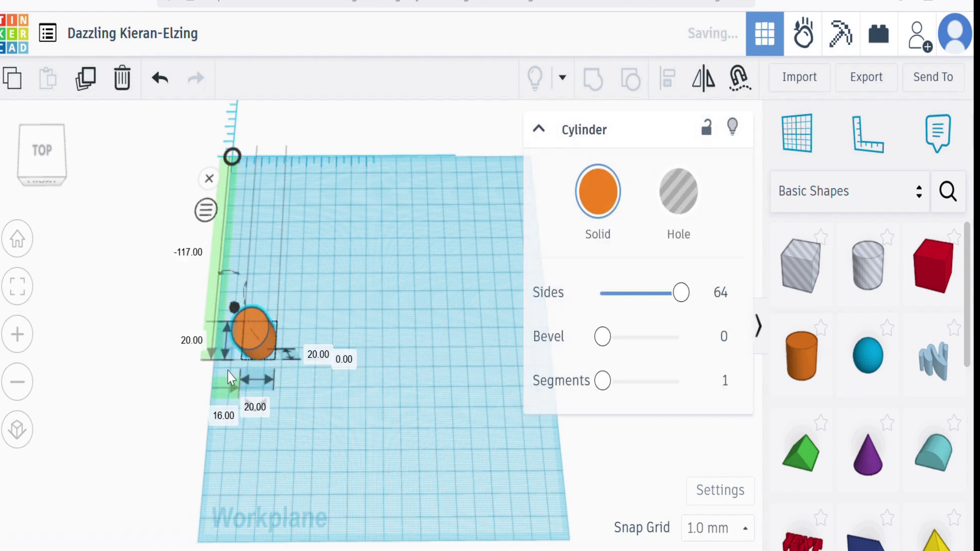
Resize the cylinder to a 100 × 100 mm disc, 5 mm tall, and move it lower on the workplane.
click(259, 410)
text(1)
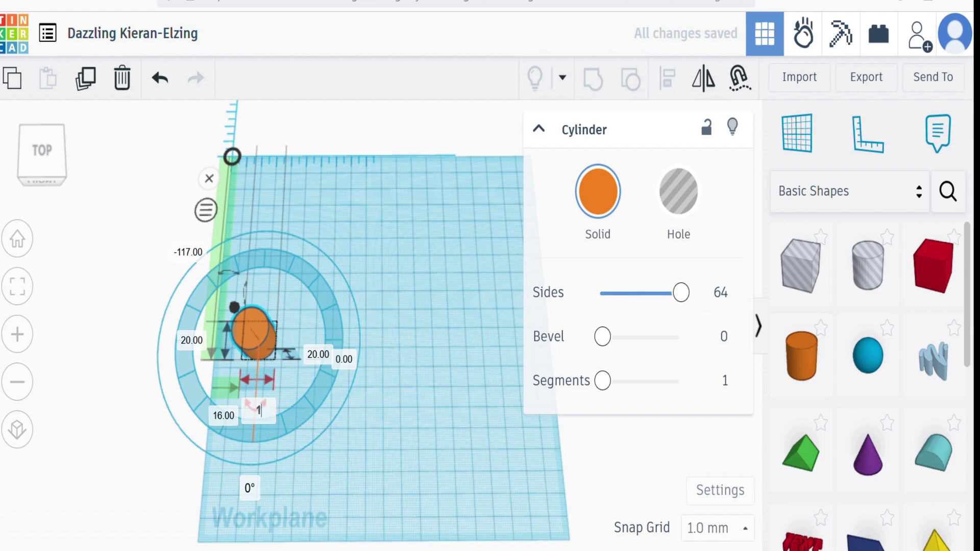
text(00)
click(192, 340)
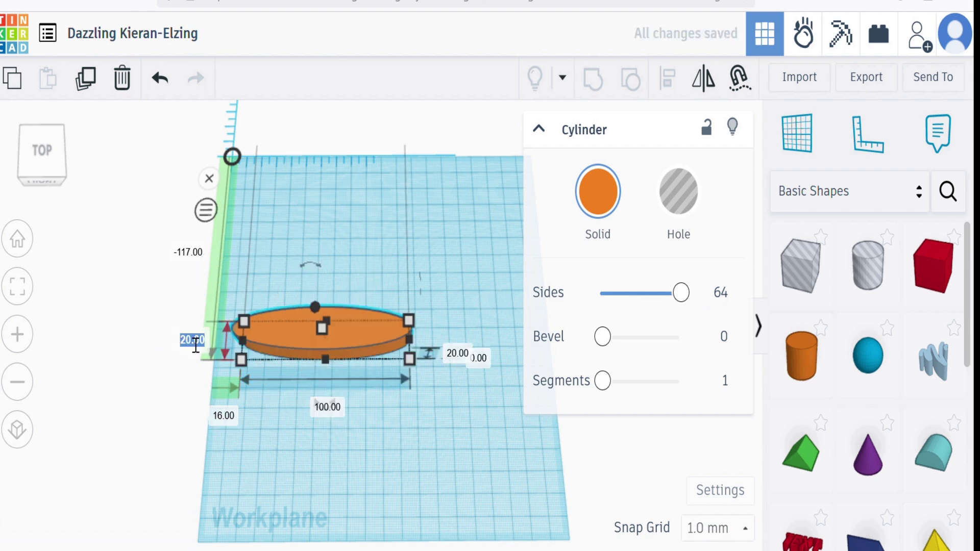
text(1)
key(Return)
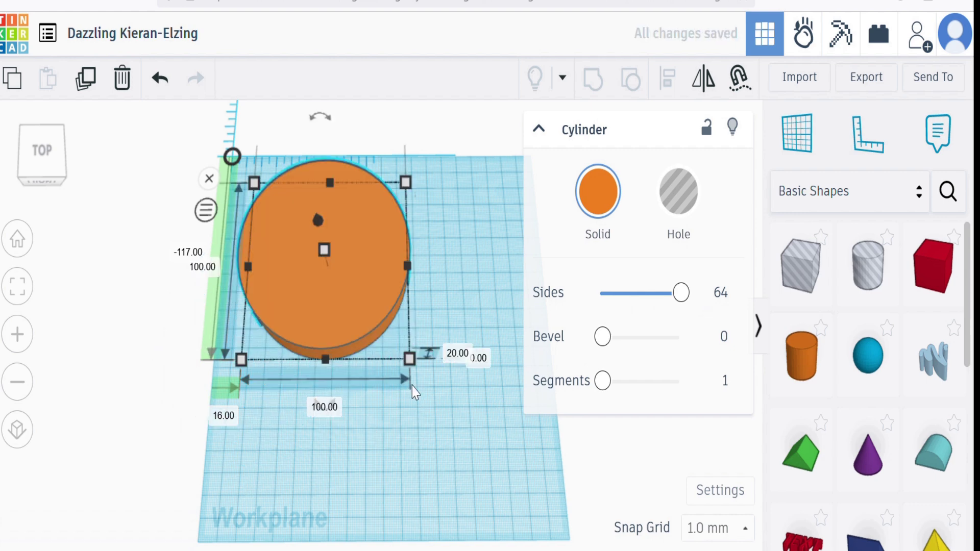
click(463, 357)
text(5)
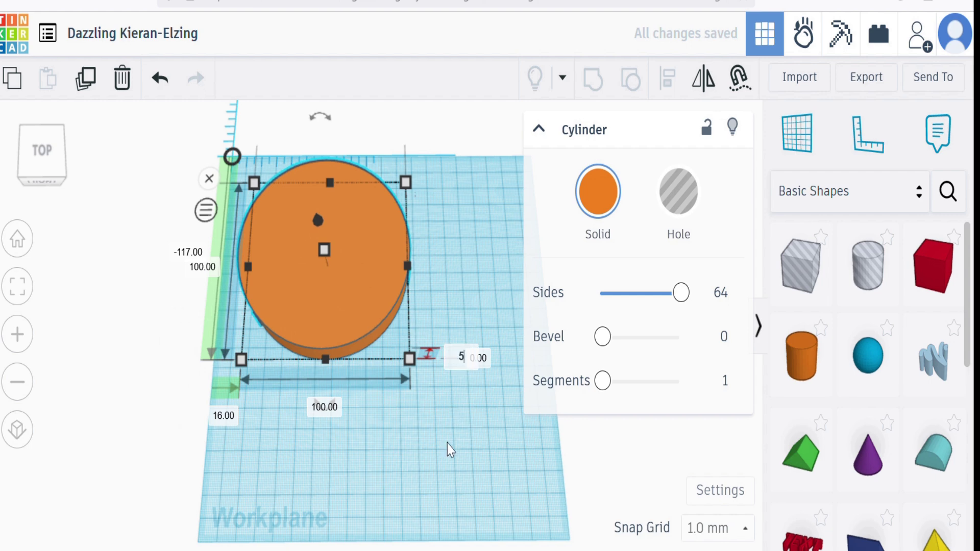
key(Return)
drag(370, 265, 372, 321)
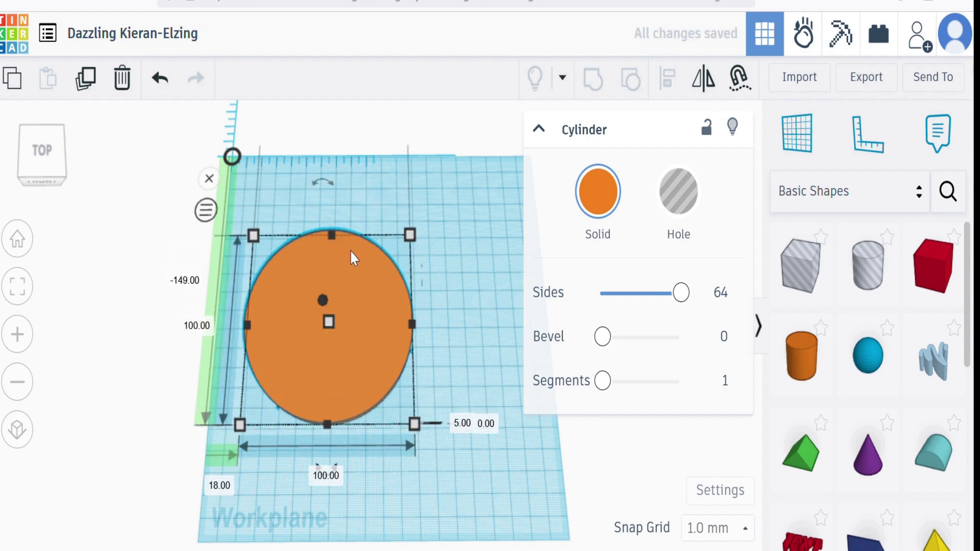
click(462, 205)
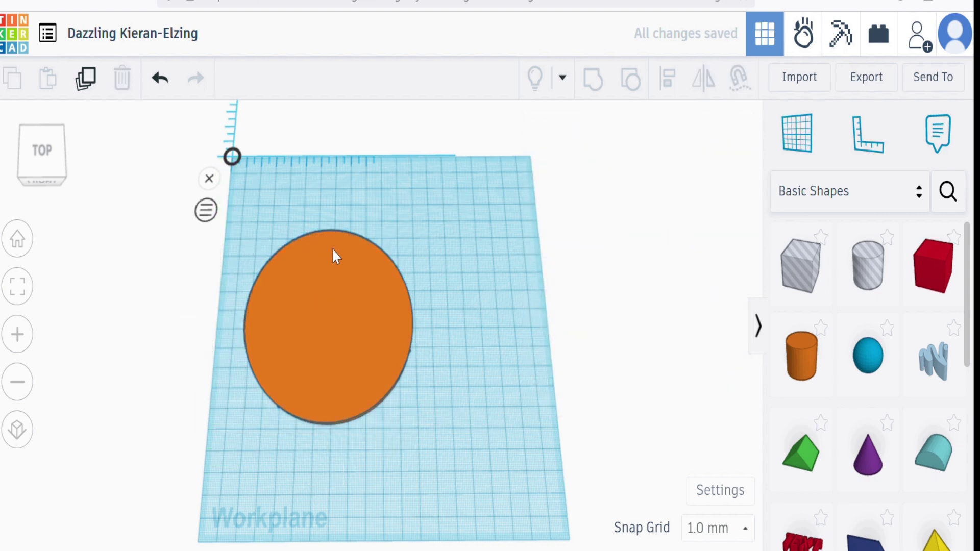
Add a cylinder hole and size it to 10.2 × 10.2 mm.
drag(868, 263, 357, 191)
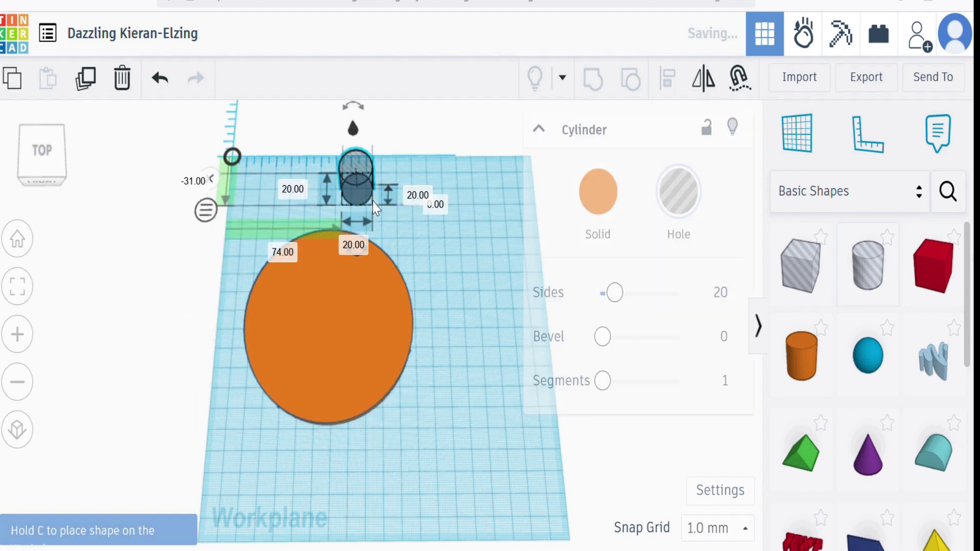
click(357, 249)
text(10.2)
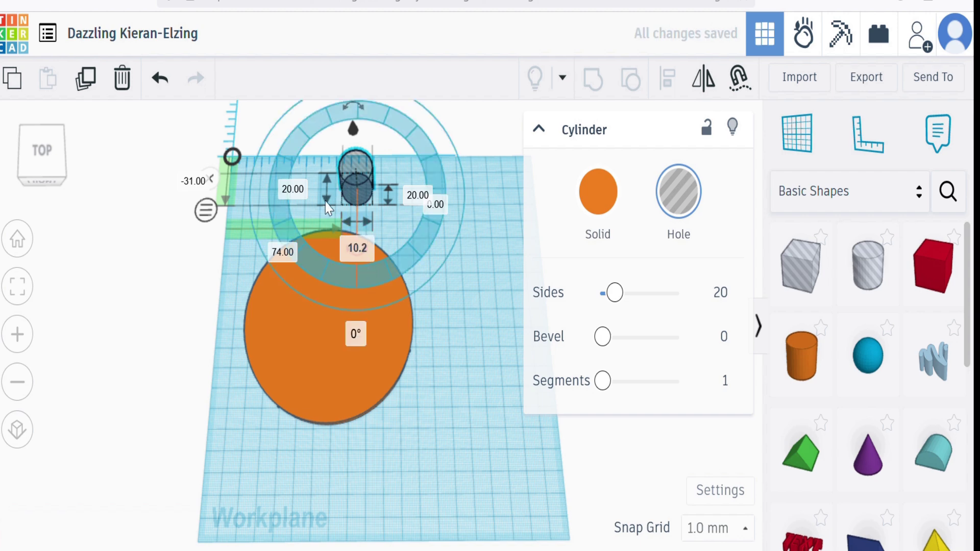
key(Return)
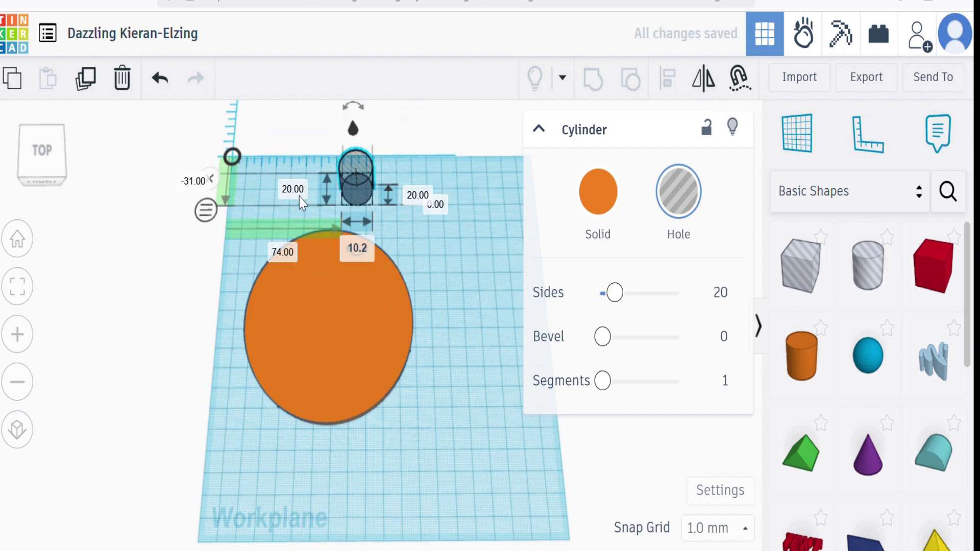
click(305, 193)
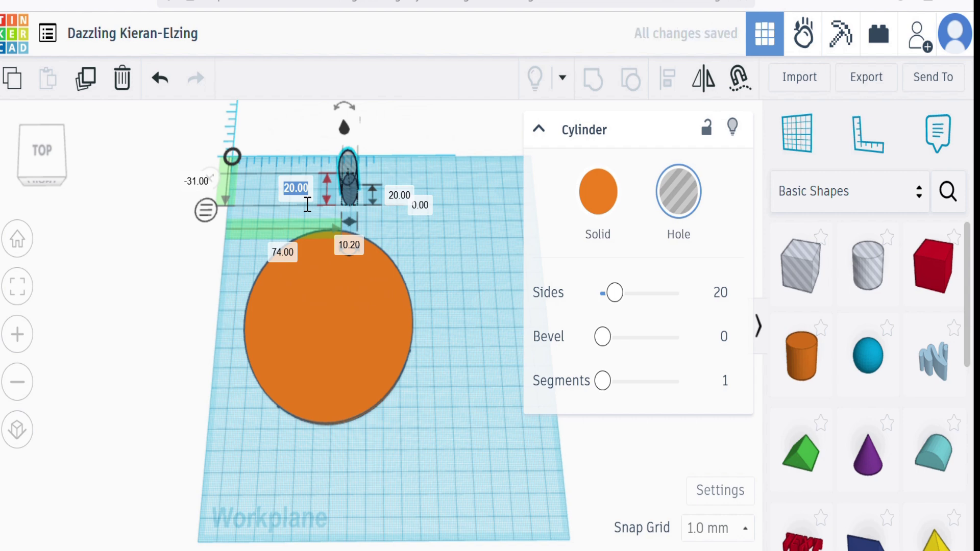
text(10.2)
key(Return)
click(482, 286)
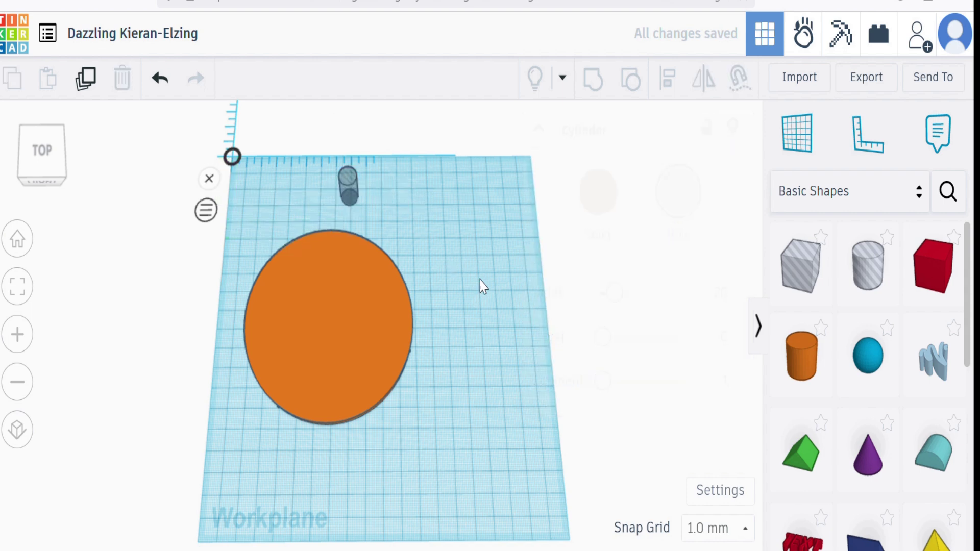
Align the hole to the disc's top edge, centred left to right, and group them.
drag(303, 183, 424, 334)
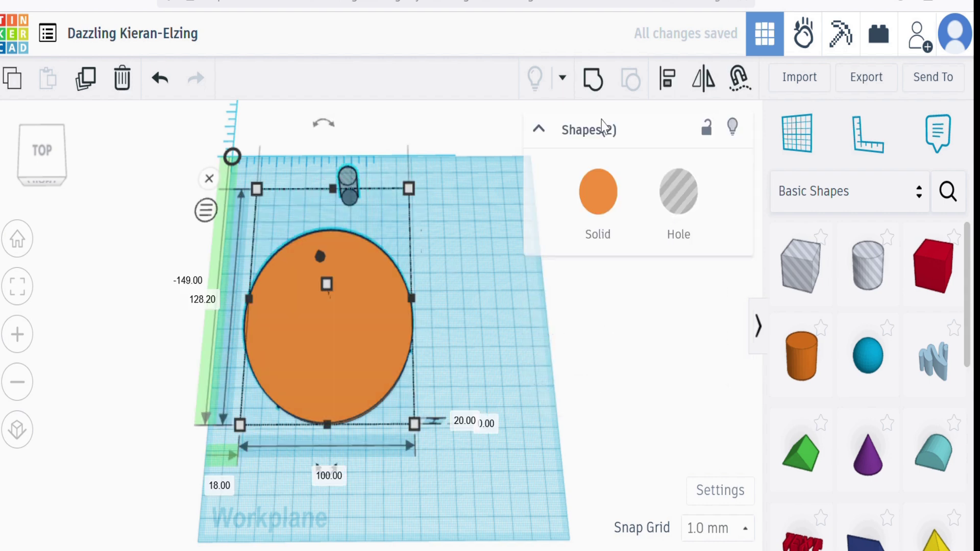
click(668, 79)
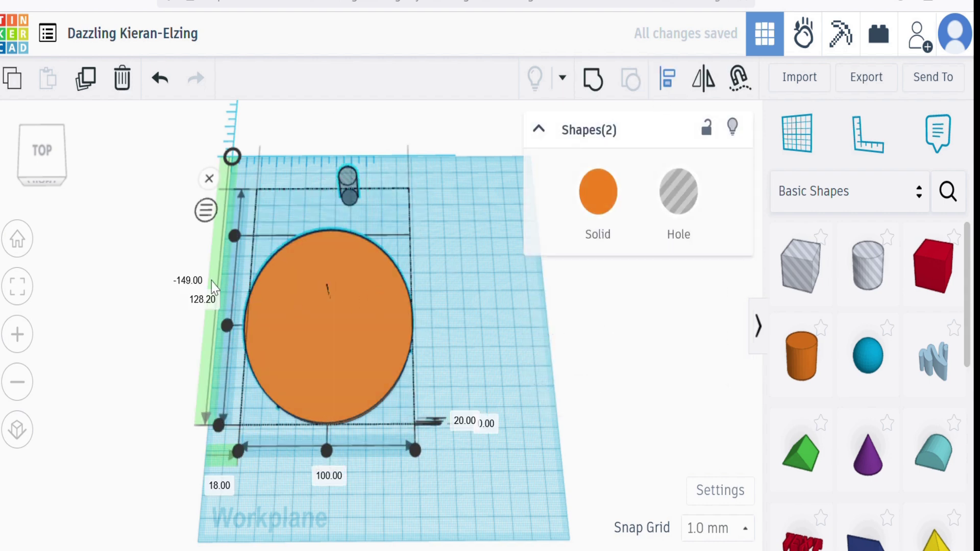
click(235, 236)
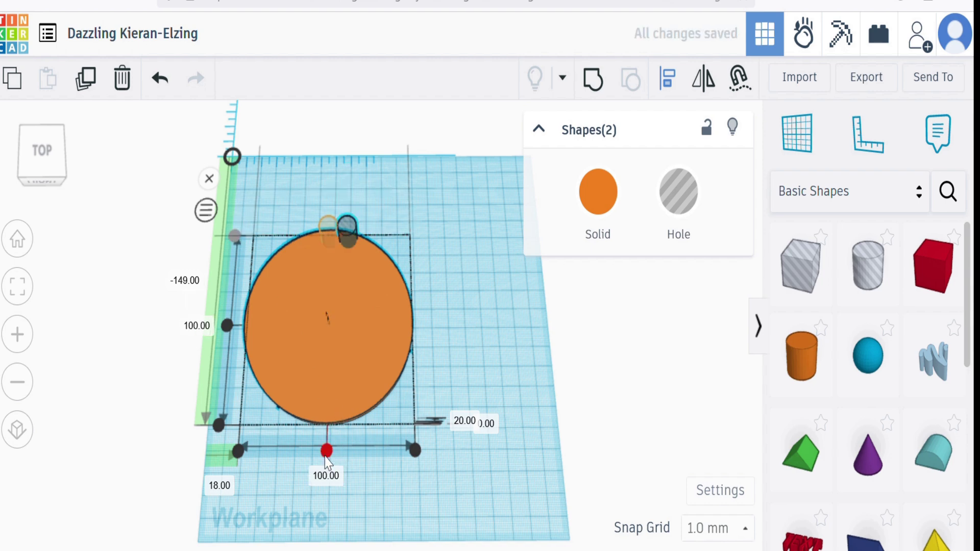
click(326, 451)
click(306, 201)
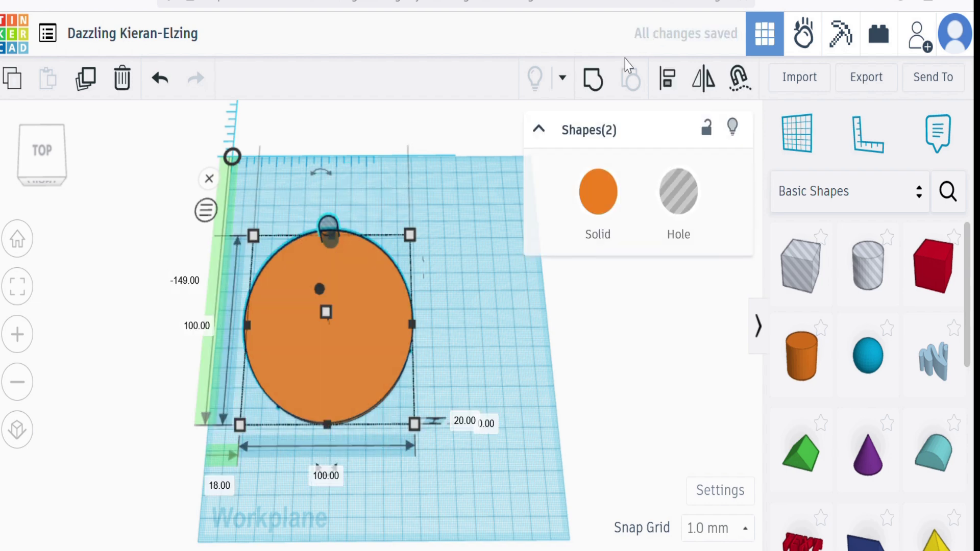
click(593, 79)
click(489, 277)
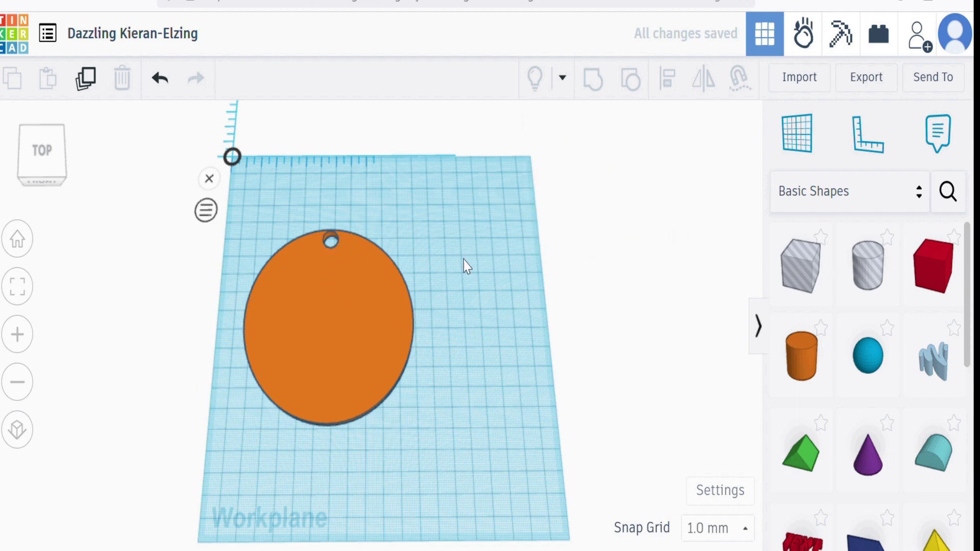
Ungroup the disc so the hole becomes a separate shape again.
click(367, 302)
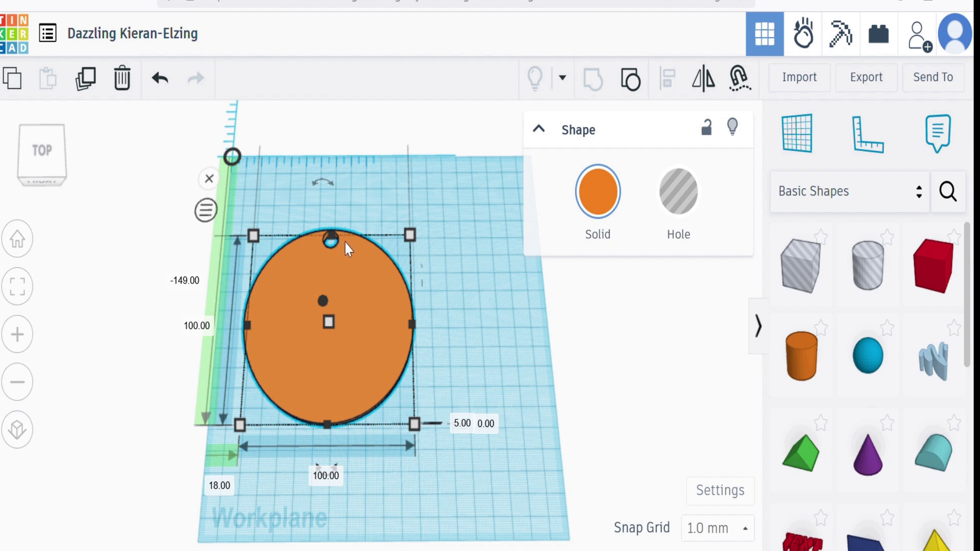
click(632, 79)
click(461, 220)
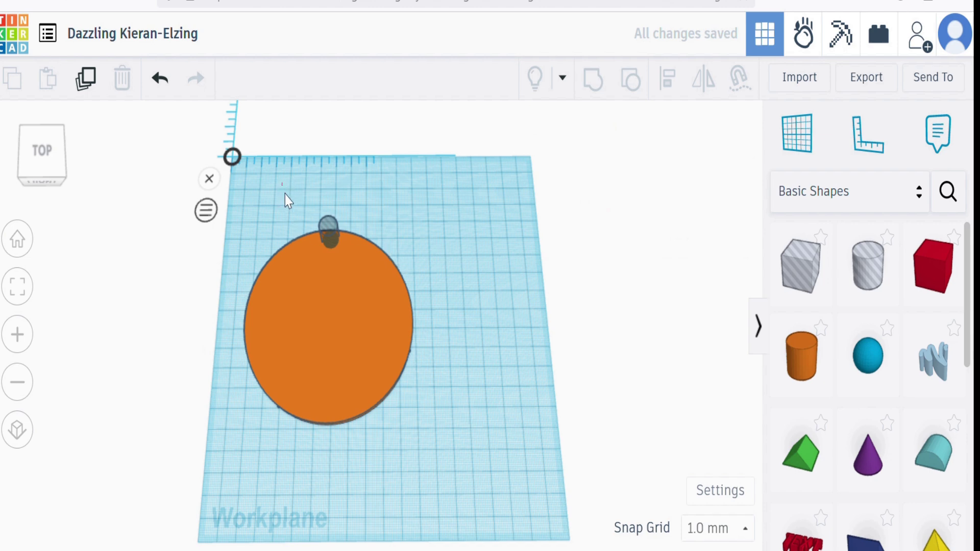
Duplicate the disc and hole, rotate the copy so a second hole sits beside the first, and select it.
drag(285, 195, 409, 352)
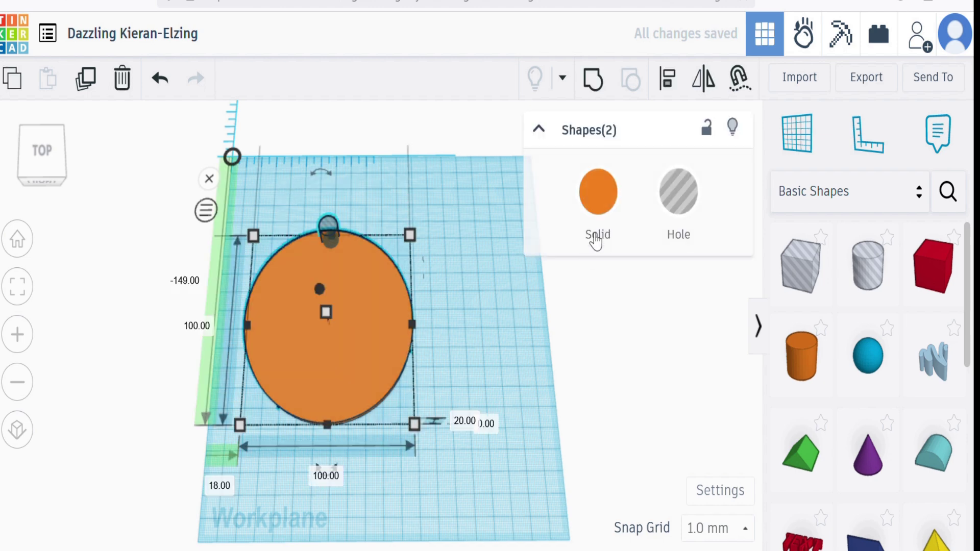
click(97, 81)
mouse_move(329, 469)
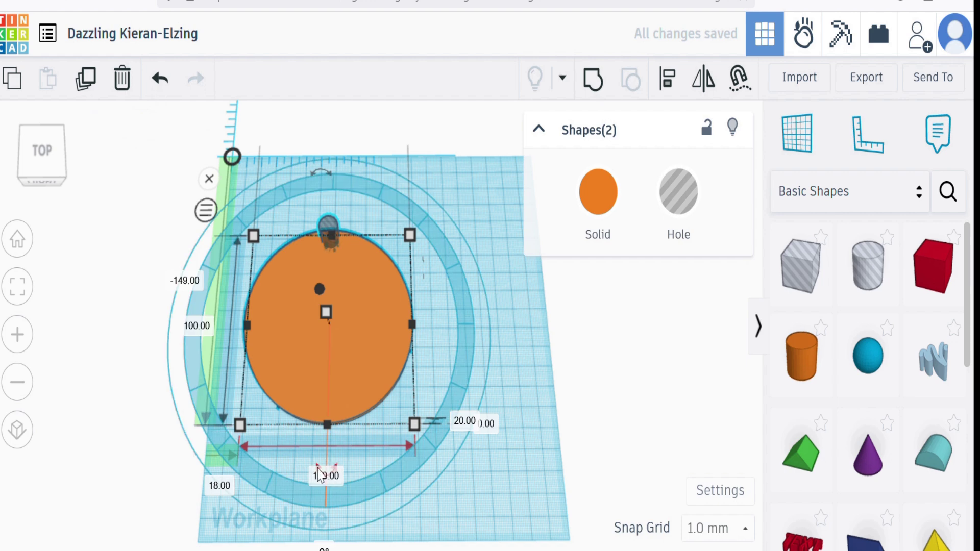
click(317, 472)
key(Return)
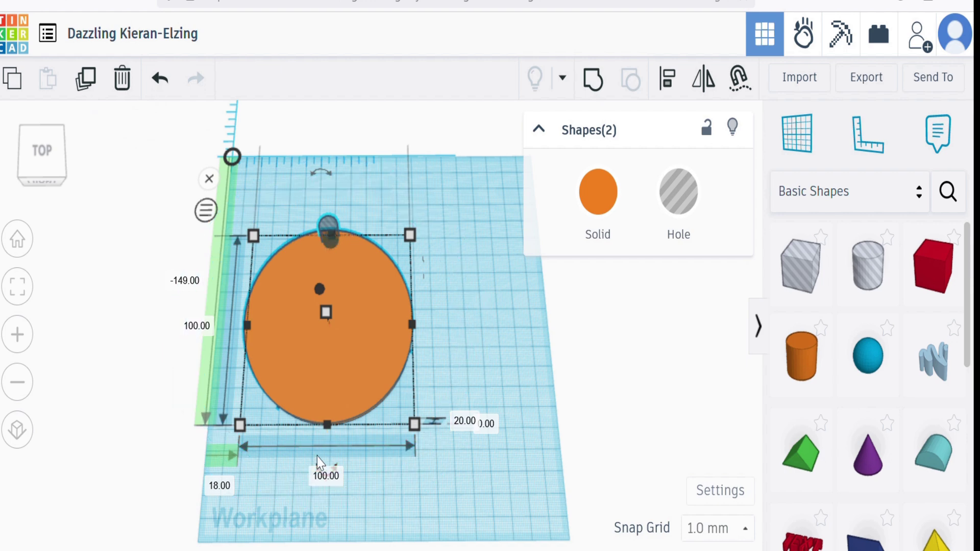
click(286, 469)
drag(286, 468, 271, 461)
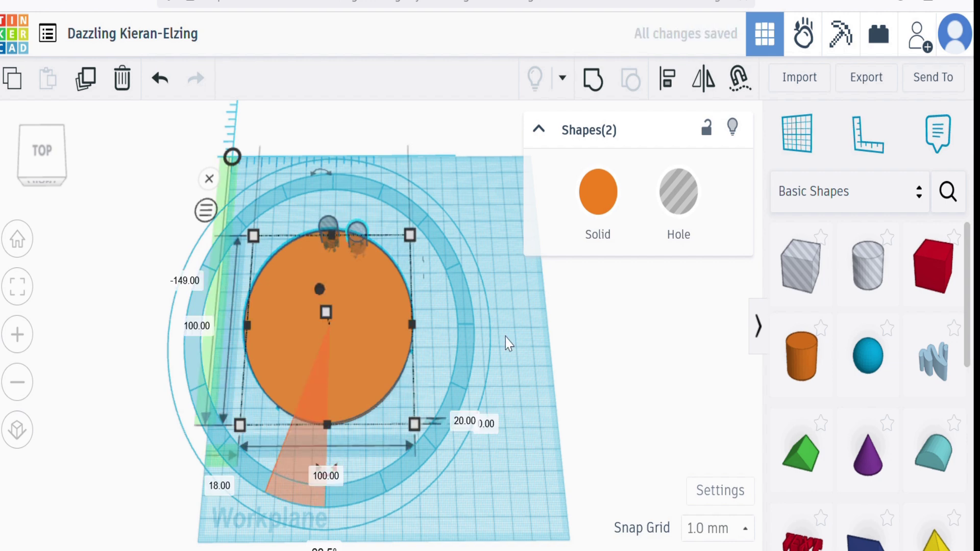
click(519, 347)
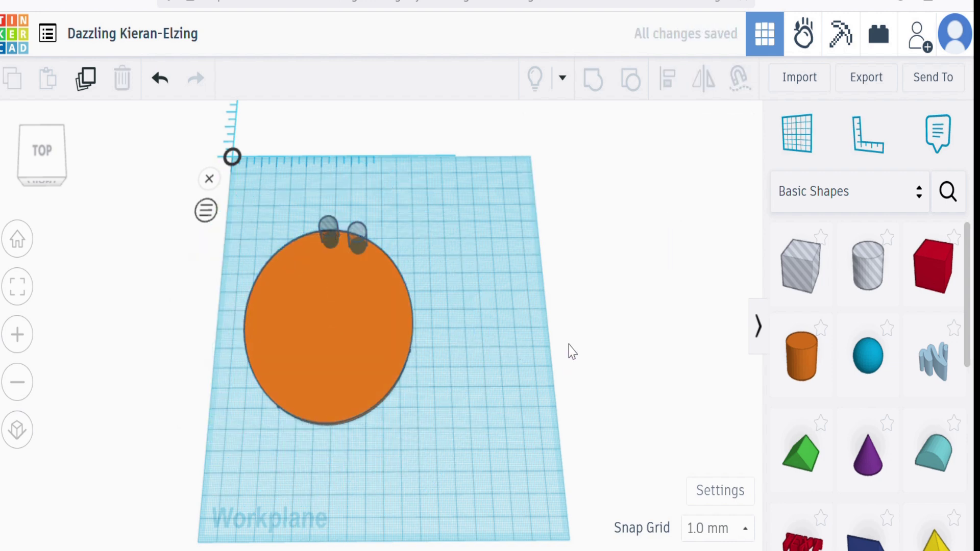
click(357, 232)
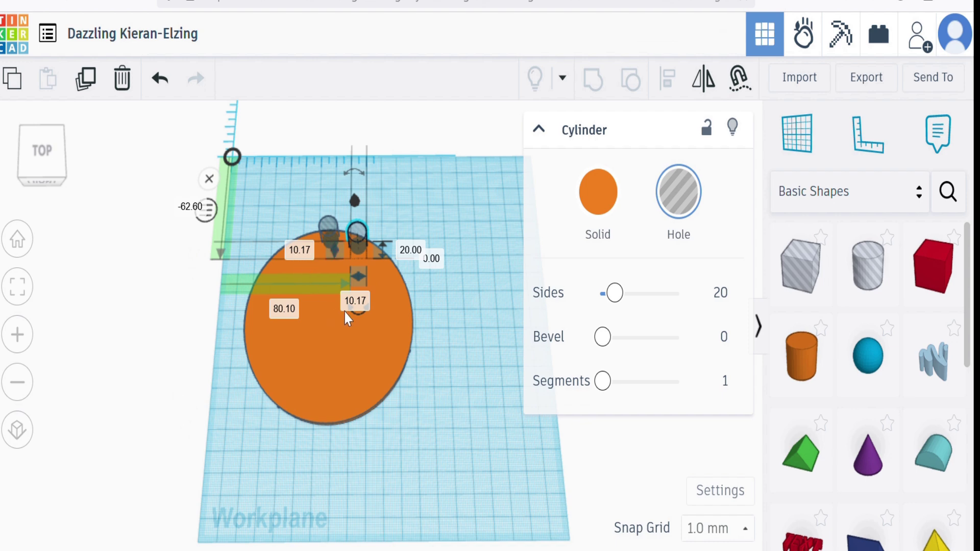
mouse_move(359, 313)
click(438, 366)
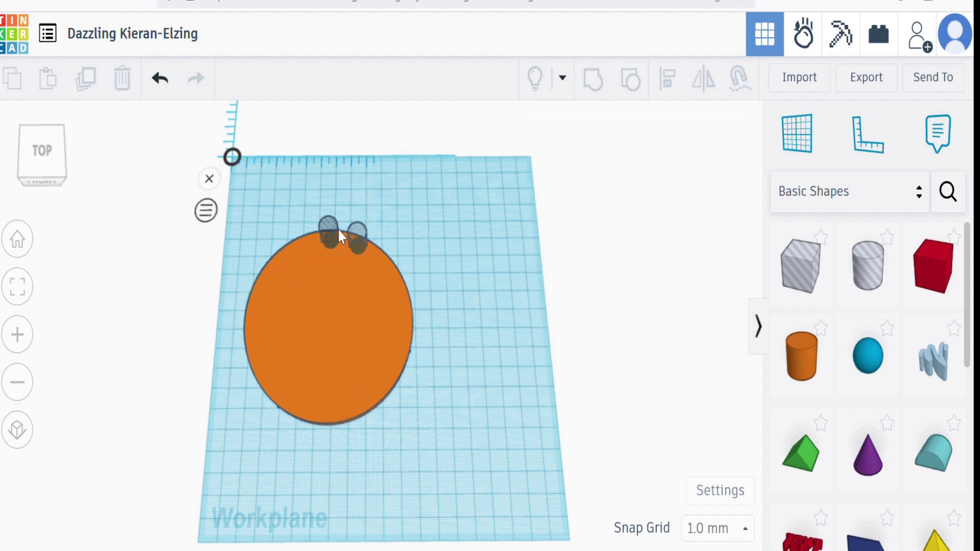
click(334, 226)
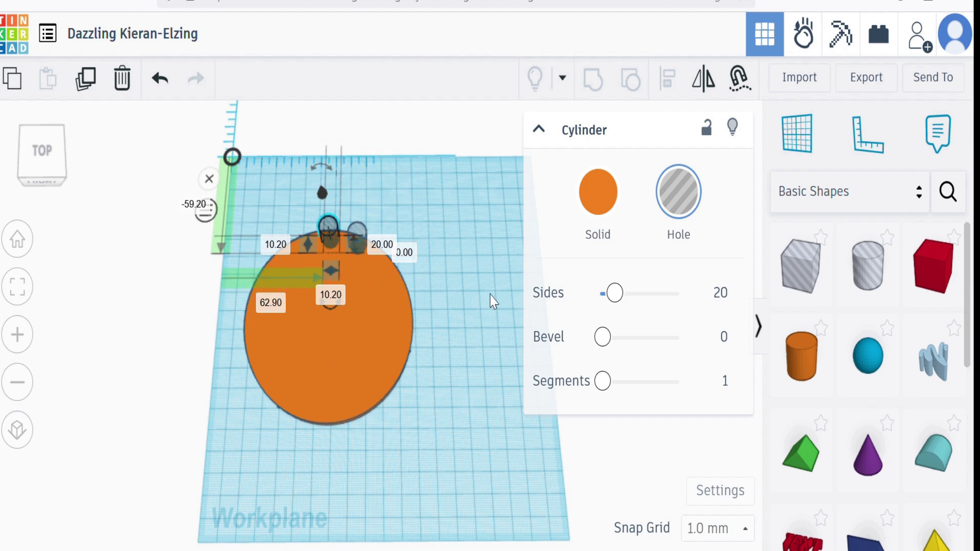
click(457, 294)
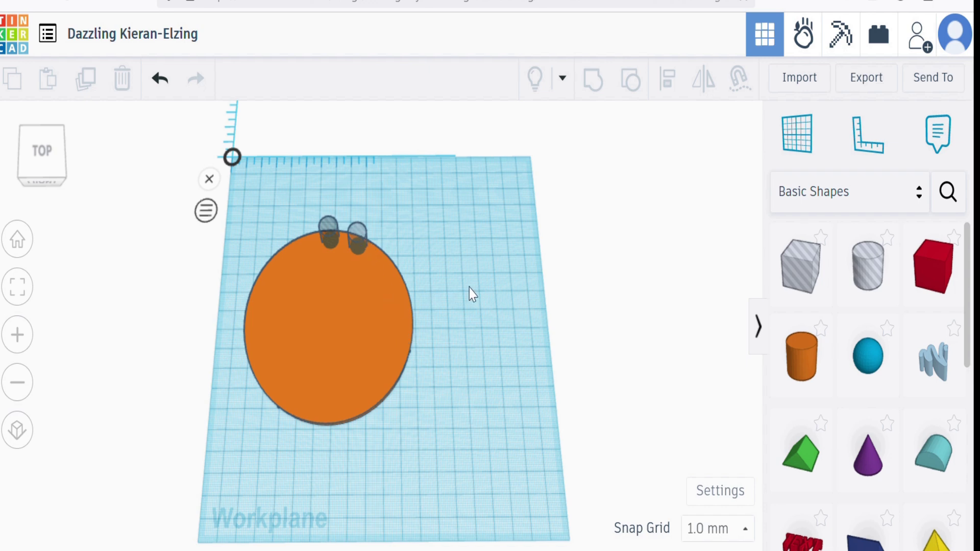
click(361, 234)
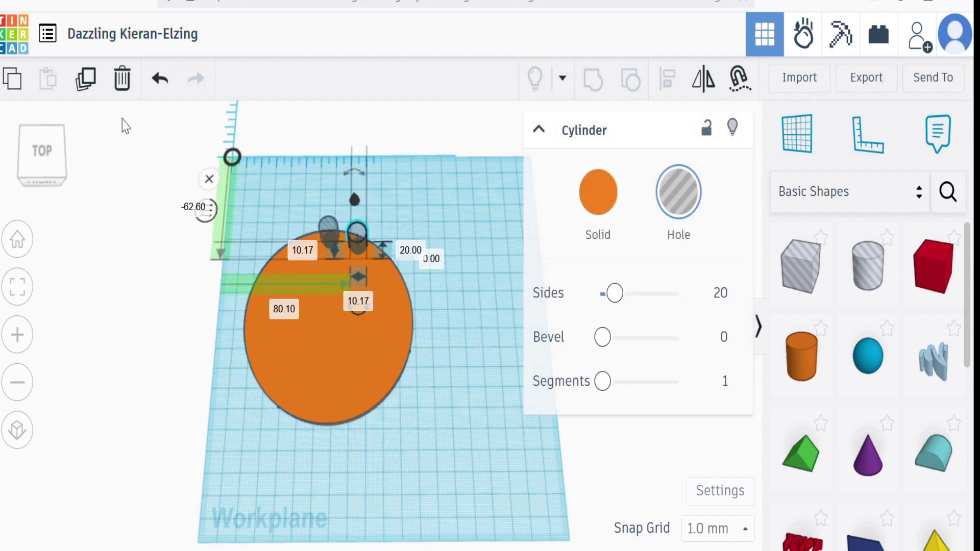
Delete the right hole cylinder and lock the remaining hole against editing.
click(130, 80)
click(307, 365)
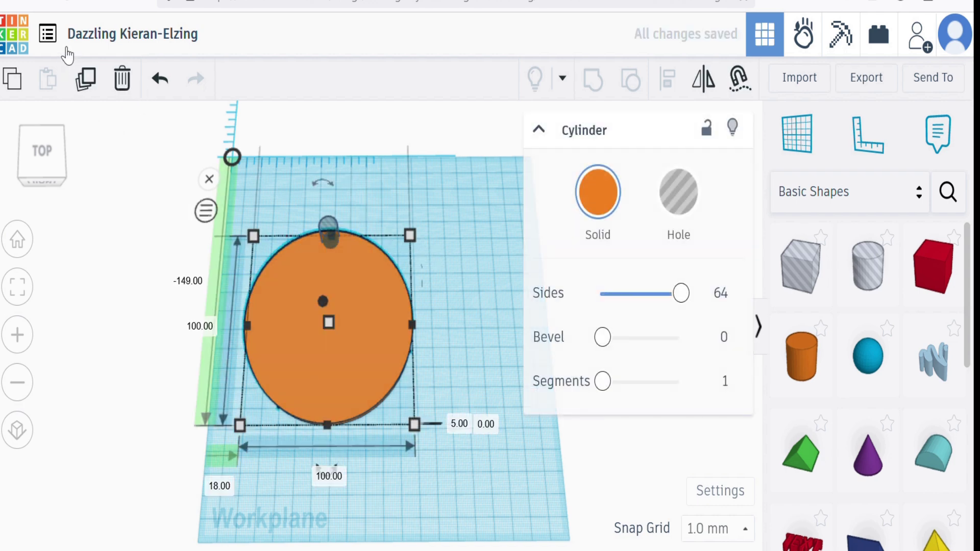
click(500, 258)
click(325, 231)
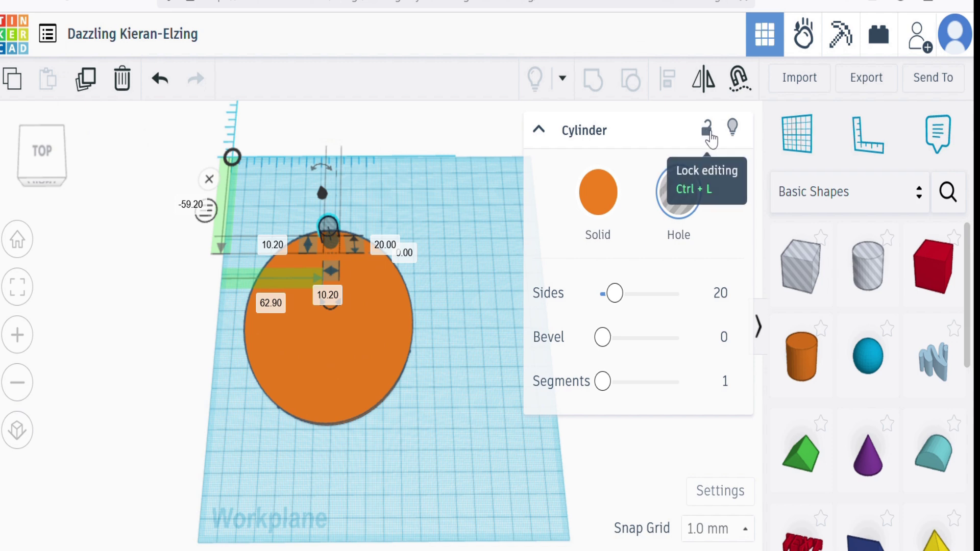
click(714, 140)
click(250, 185)
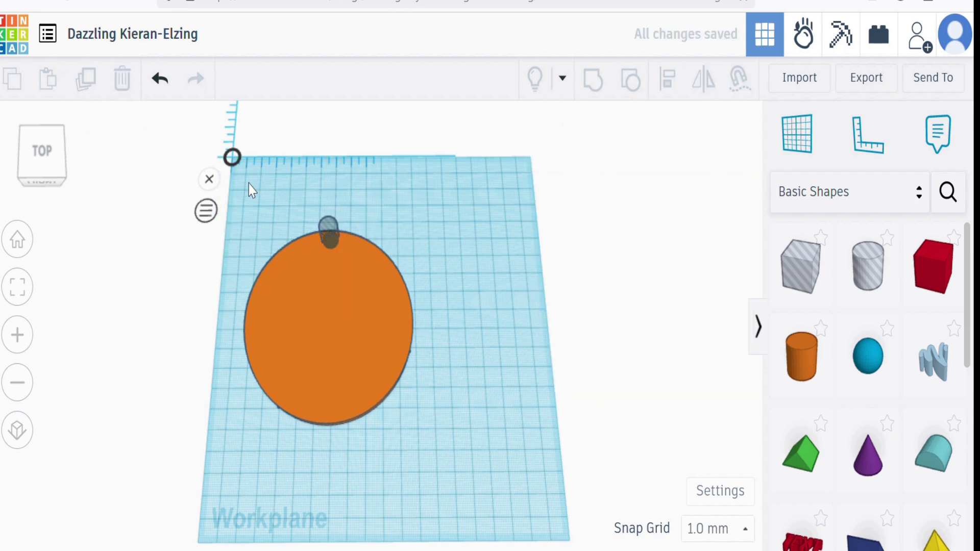
Duplicate the disc and locked hole and rotate the copy around the disc's centre.
drag(352, 281, 397, 345)
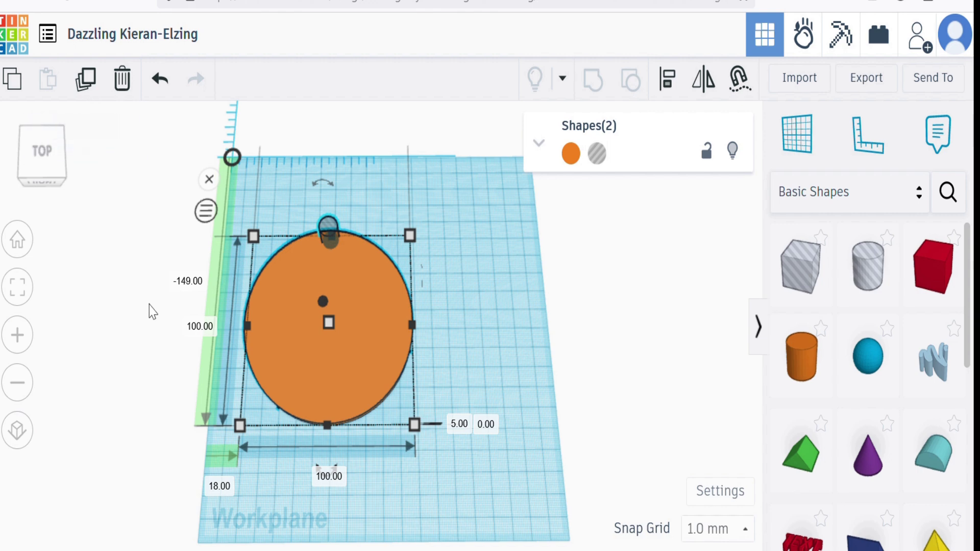
right_drag(175, 333, 121, 168)
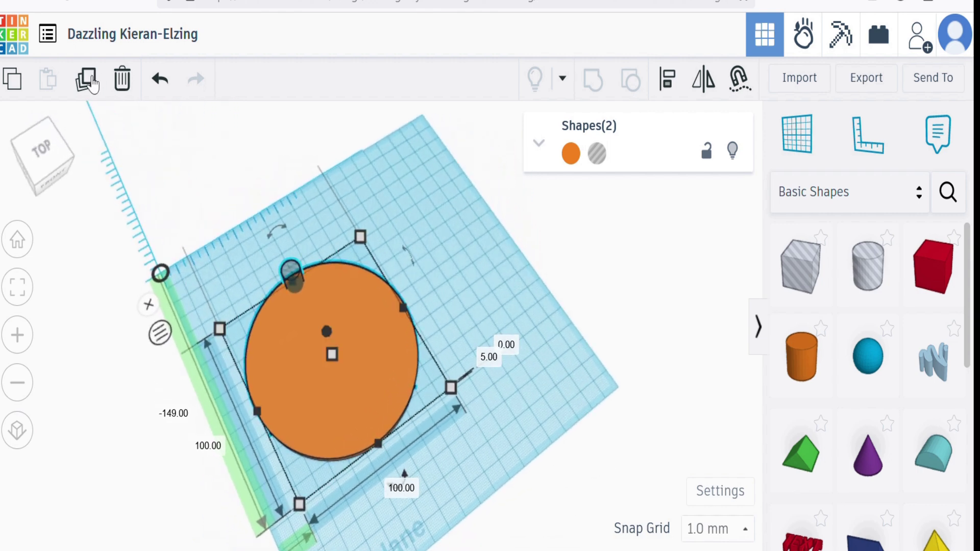
click(87, 80)
right_drag(383, 536, 456, 406)
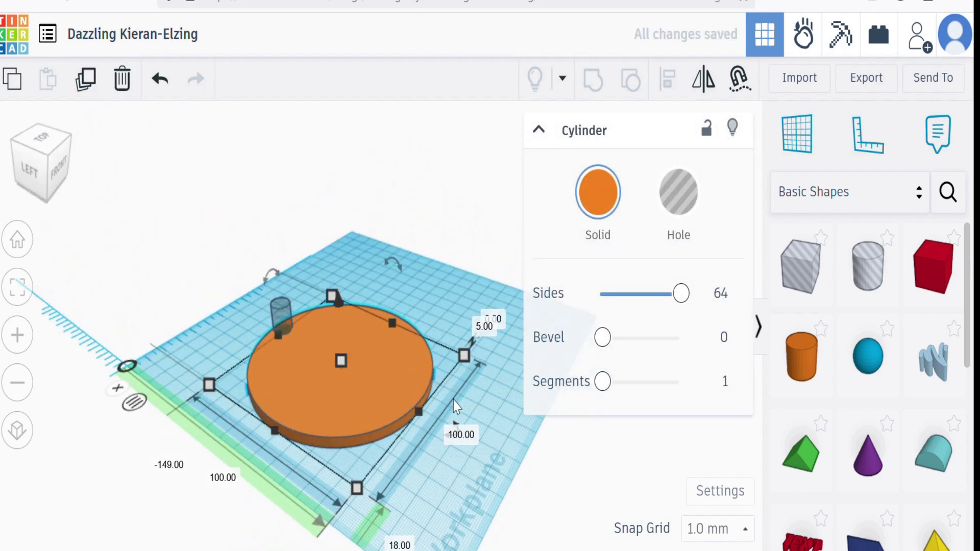
drag(456, 423, 432, 473)
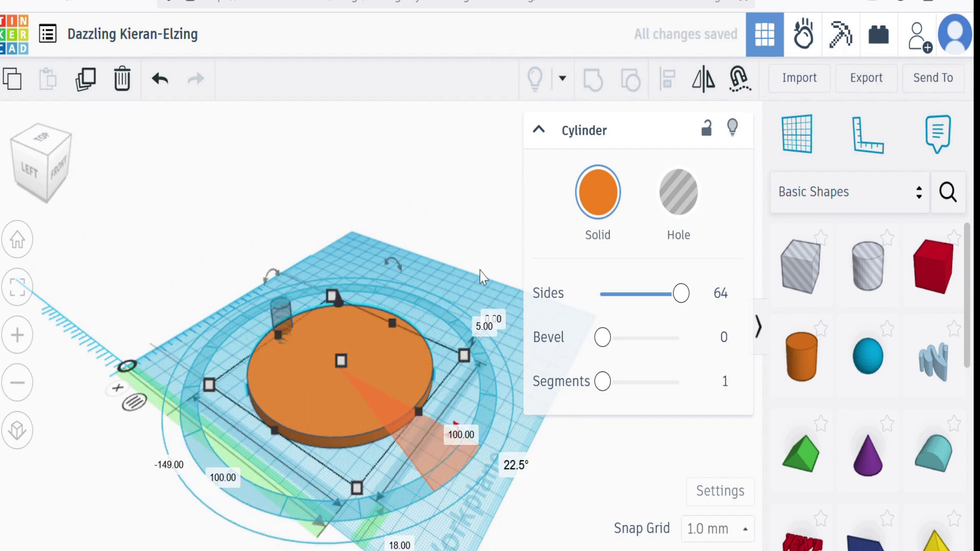
right_drag(480, 271, 311, 321)
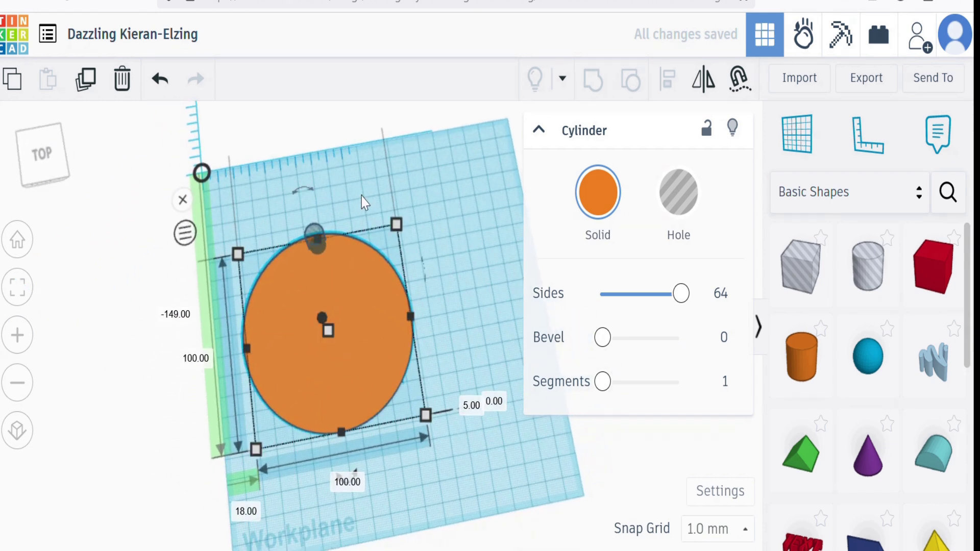
right_drag(363, 201, 312, 236)
Unlock the small hole cylinder and clear the selection.
click(312, 235)
click(706, 149)
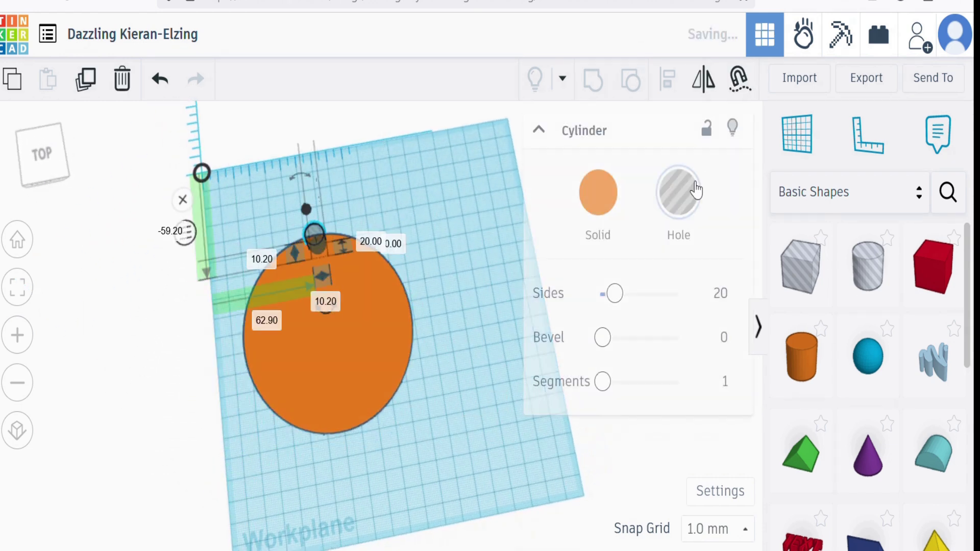
click(446, 421)
click(350, 374)
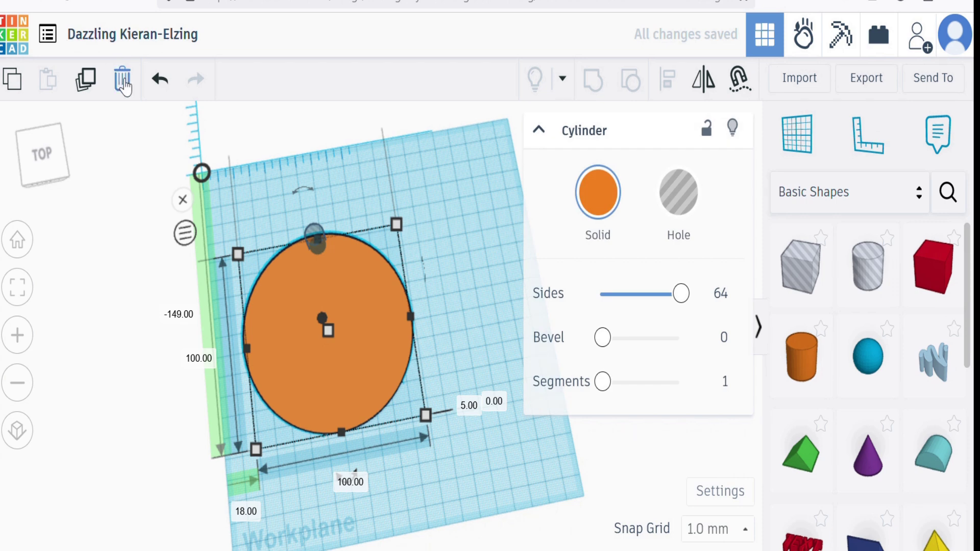
click(521, 443)
right_drag(520, 442, 479, 430)
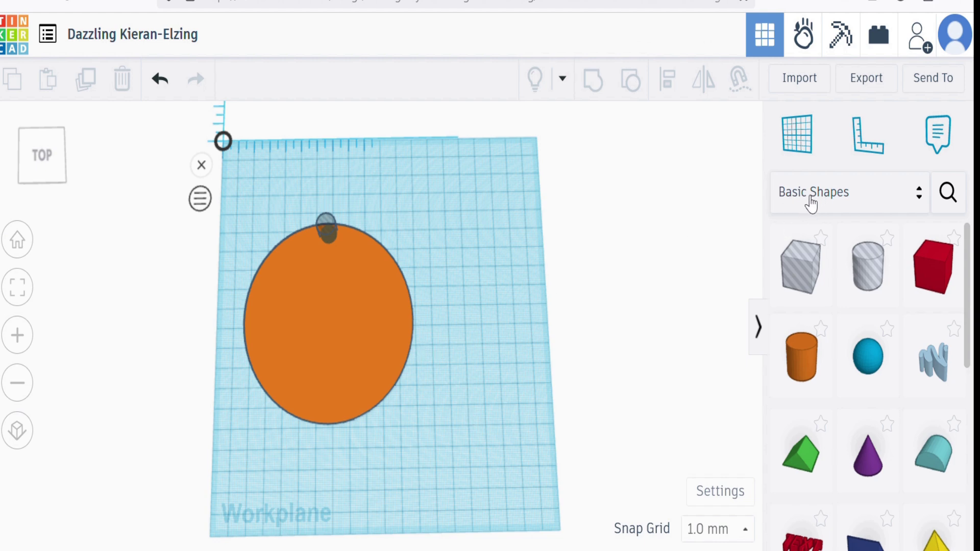
With the hole cylinder selected, switch the library to Your Creations and begin Create Shape.
click(925, 199)
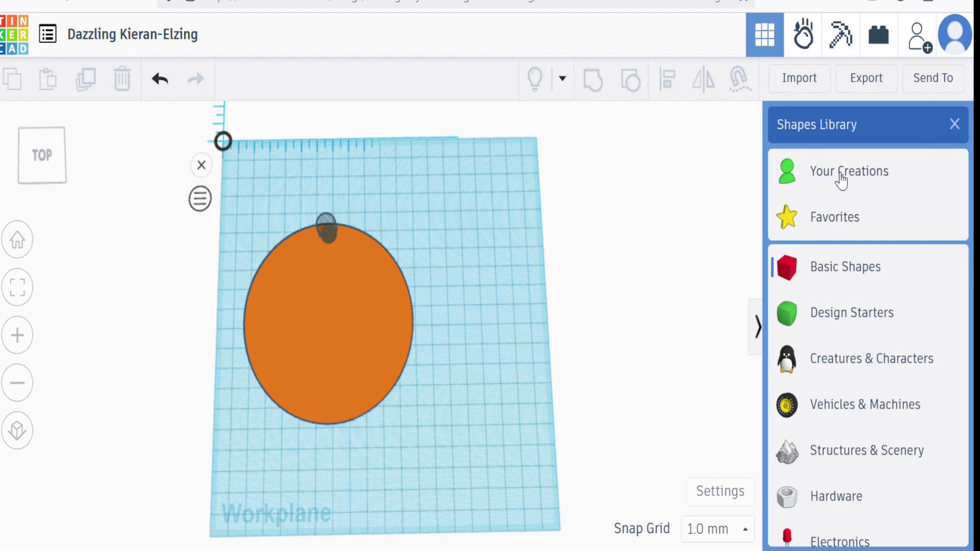
click(480, 223)
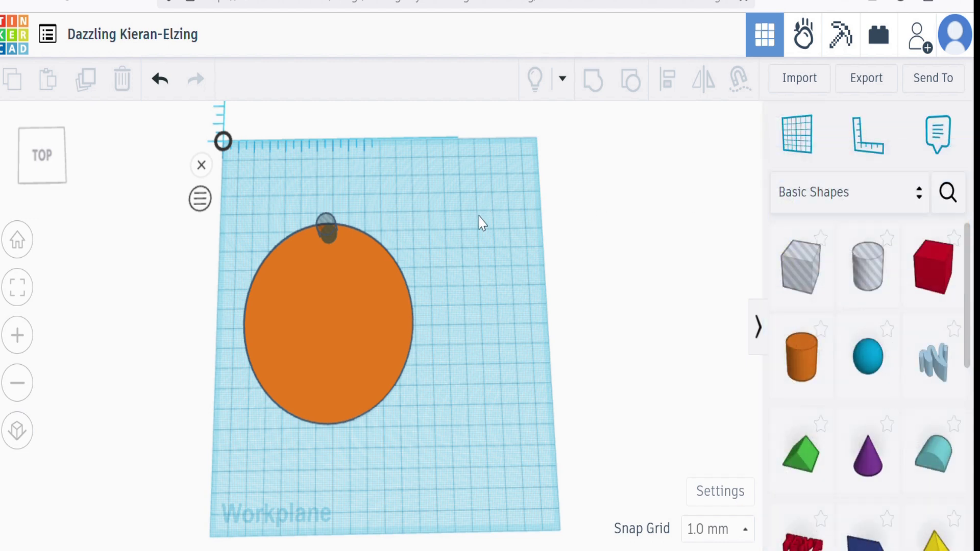
click(325, 224)
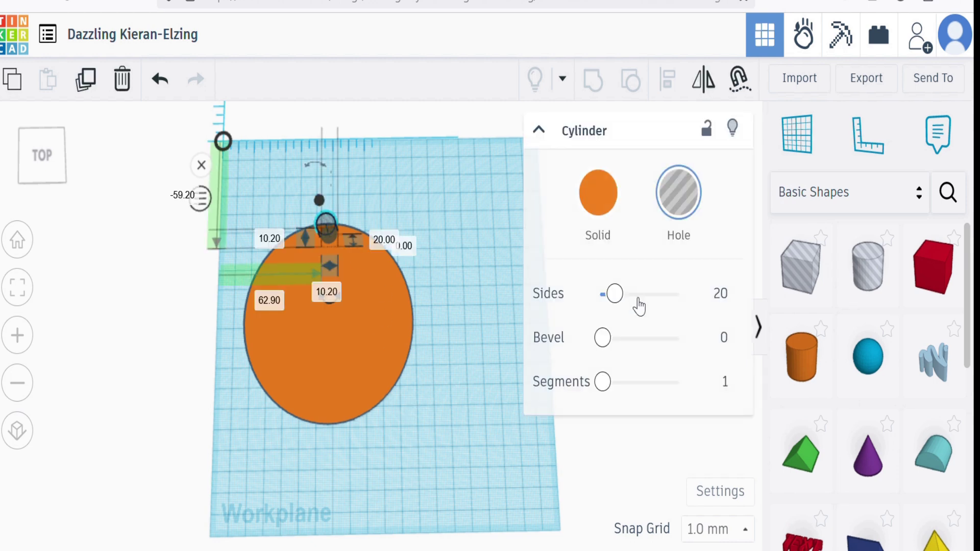
click(918, 193)
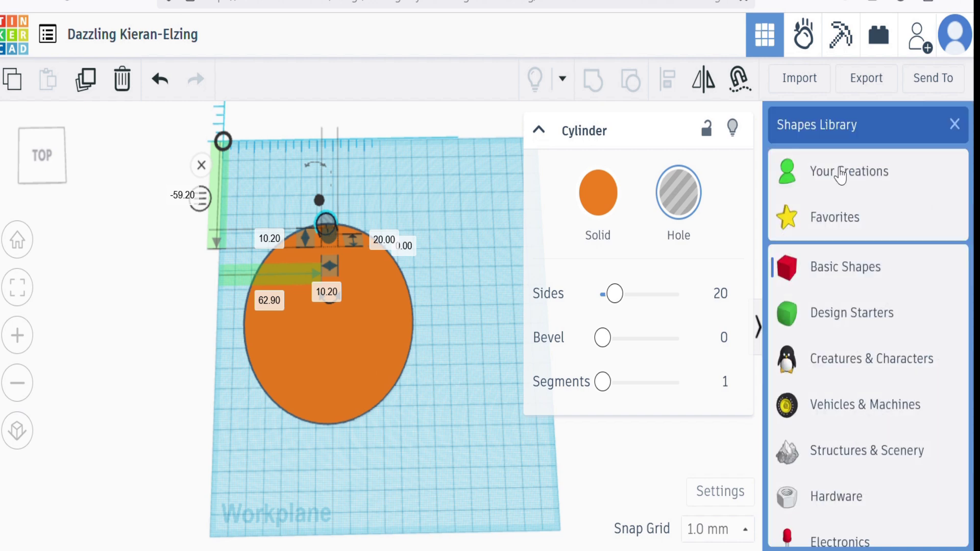
click(841, 173)
click(857, 298)
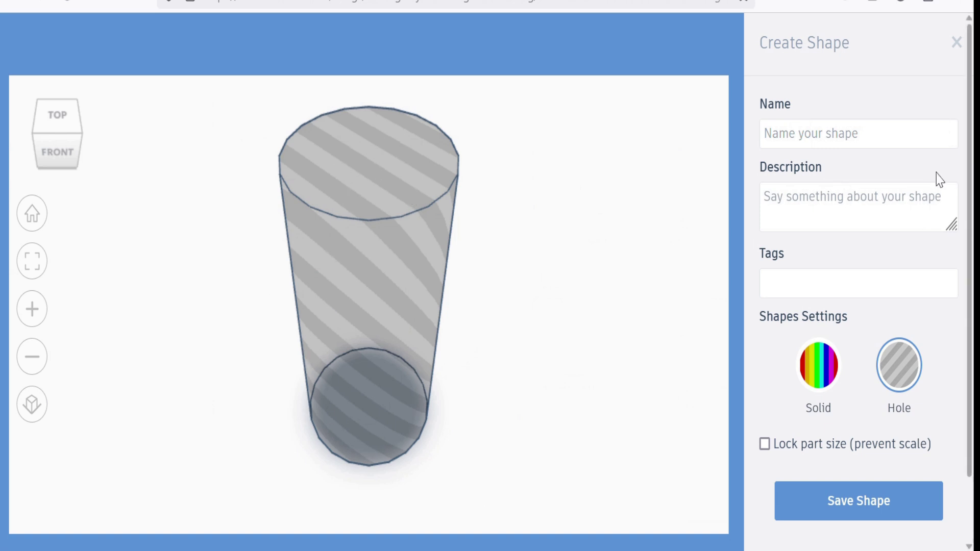
Save the shape as 'hole magnet', described 'to fix scale in magnet holes', with part size locked.
click(822, 146)
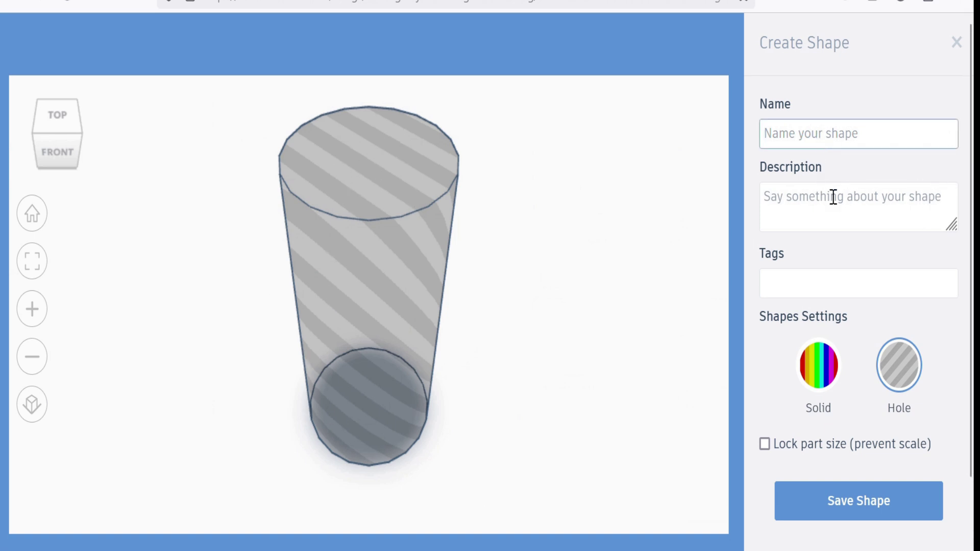
text(hole ma)
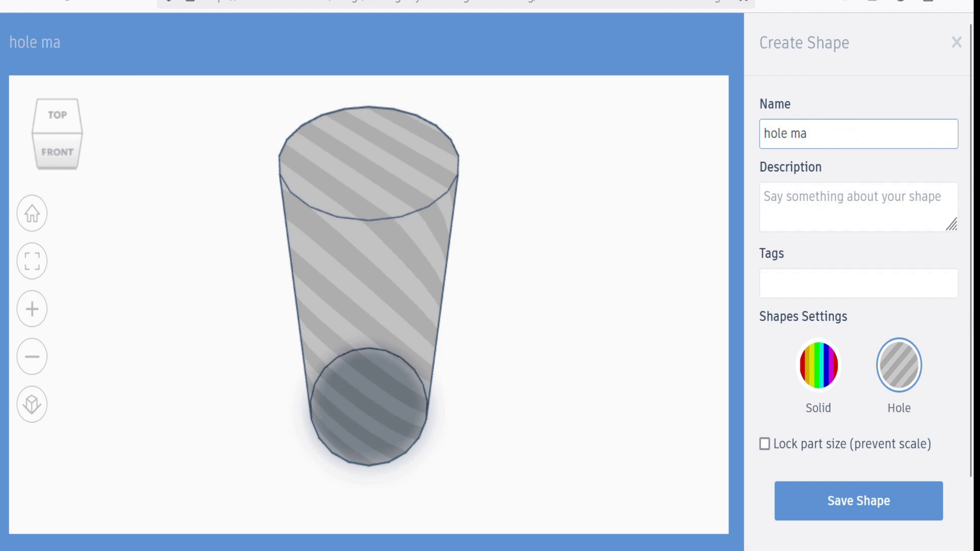
text(gnet)
click(854, 209)
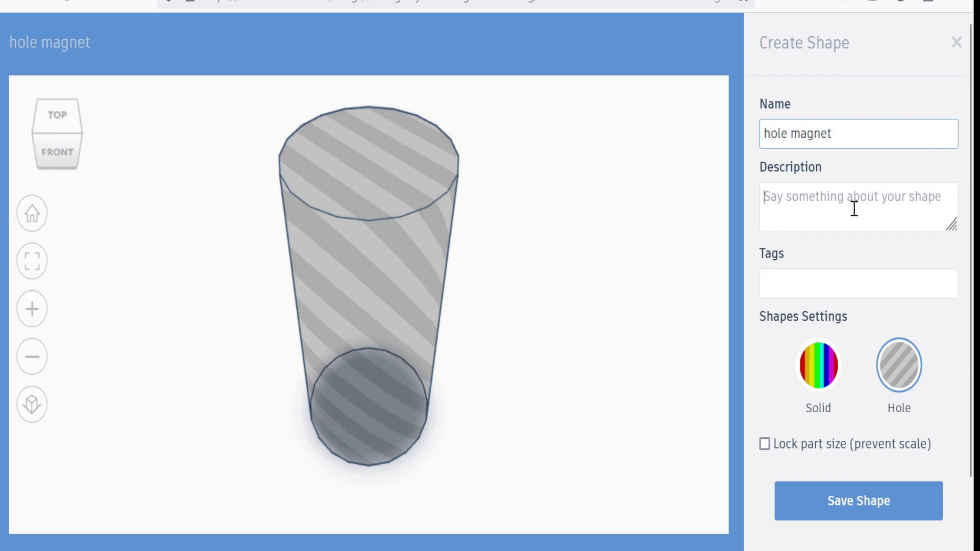
text(to fi)
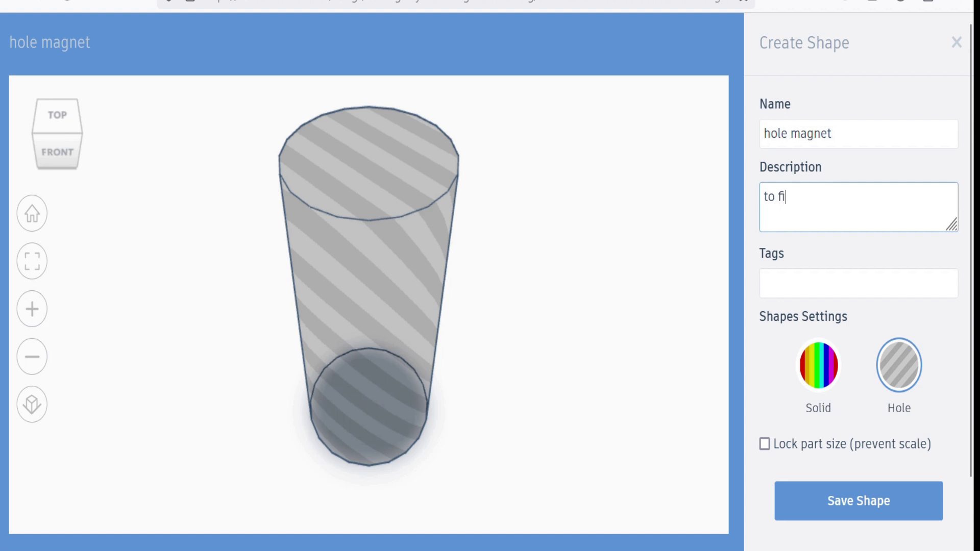
text(x scale i)
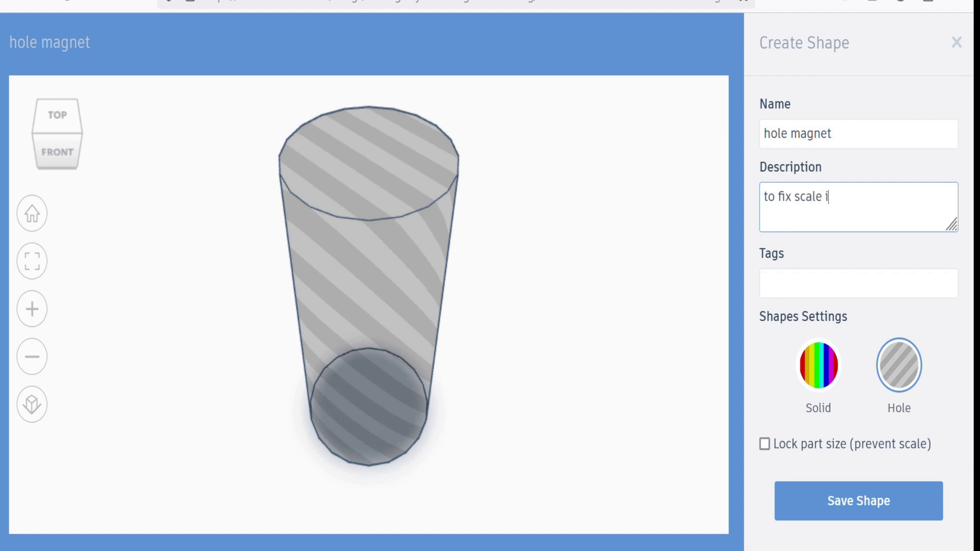
text(n magnet hol)
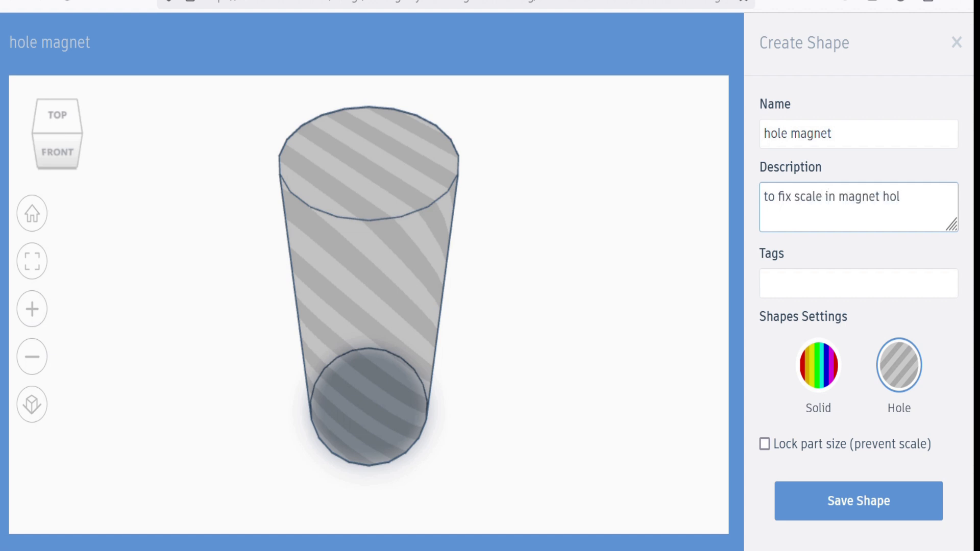
text(es)
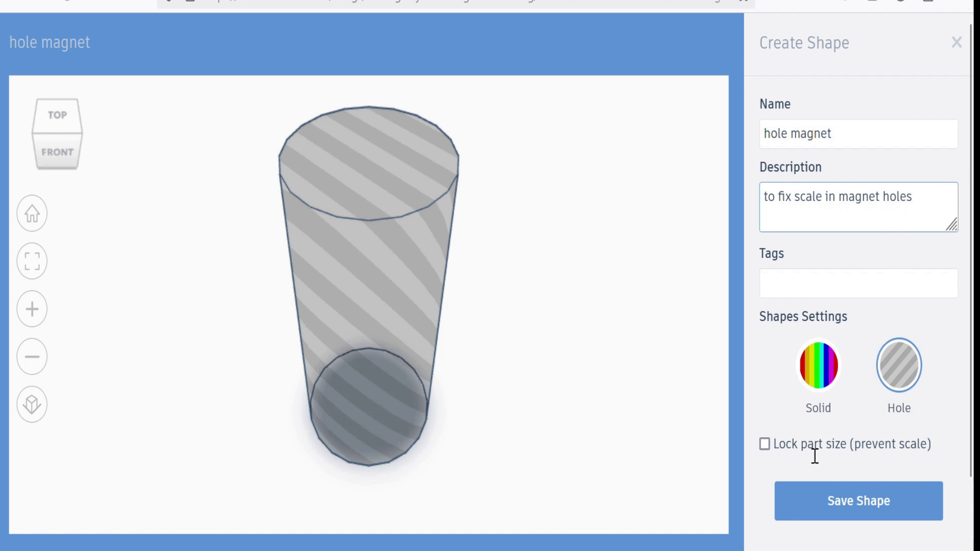
click(765, 444)
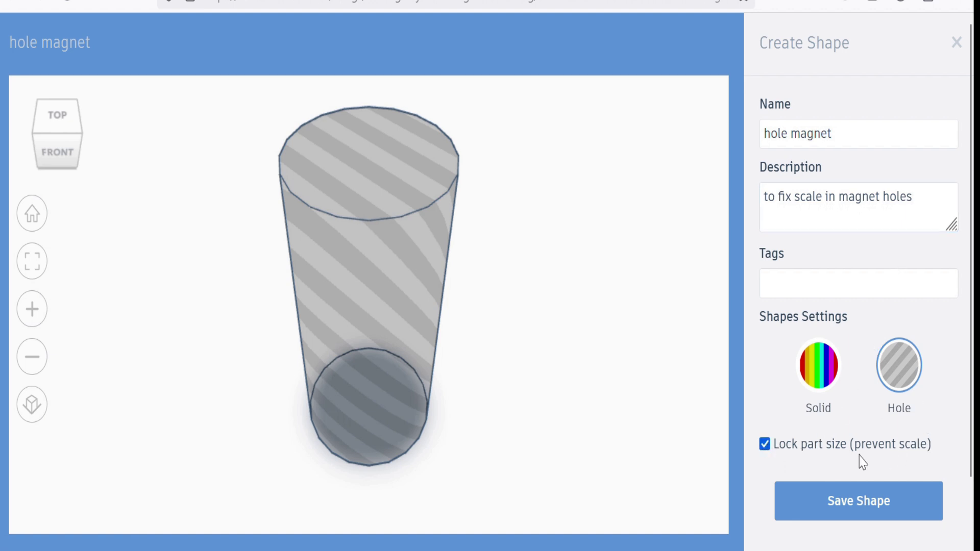
click(875, 502)
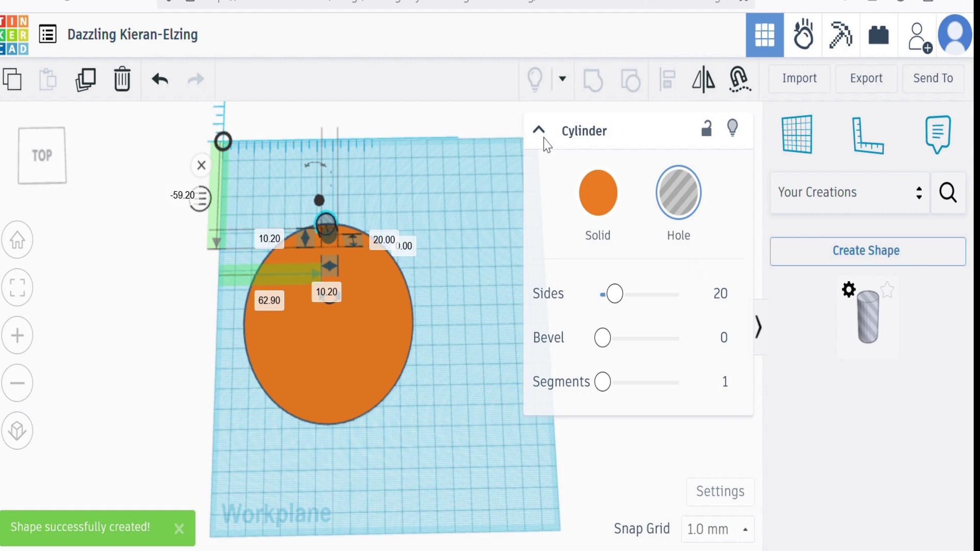
Delete the old small hole and place the hole magnet creation above the disc.
click(379, 210)
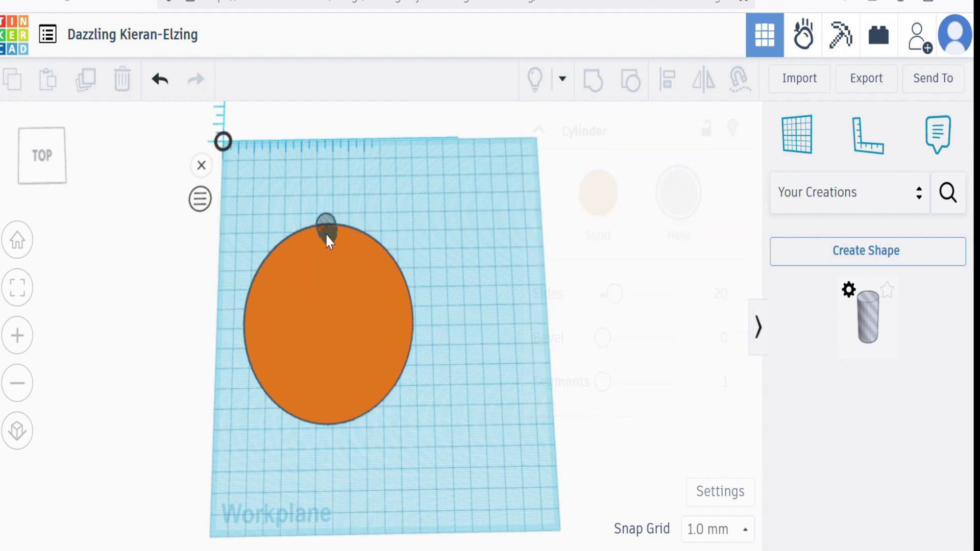
click(330, 233)
click(122, 80)
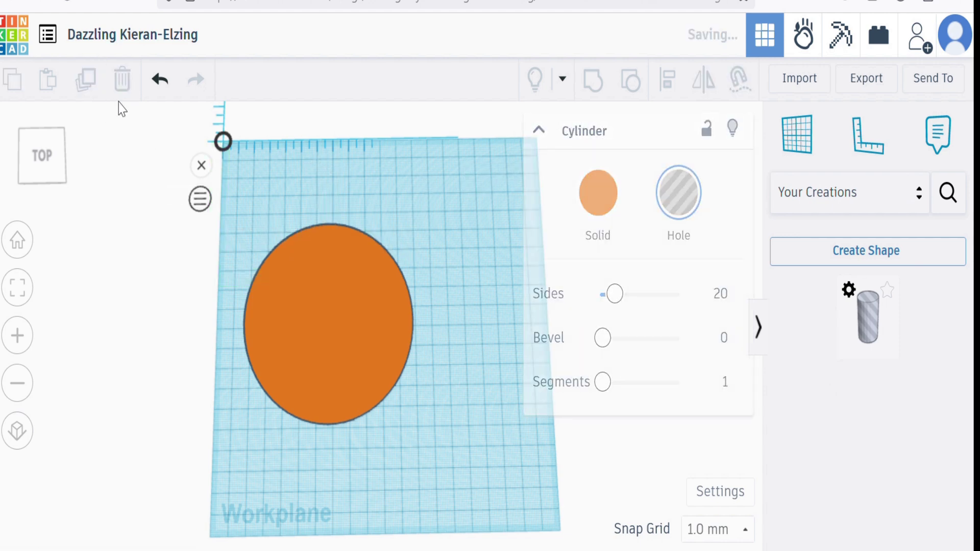
drag(882, 324, 378, 311)
Align the hole magnet centred on the disc's top edge and group it with the disc.
click(461, 361)
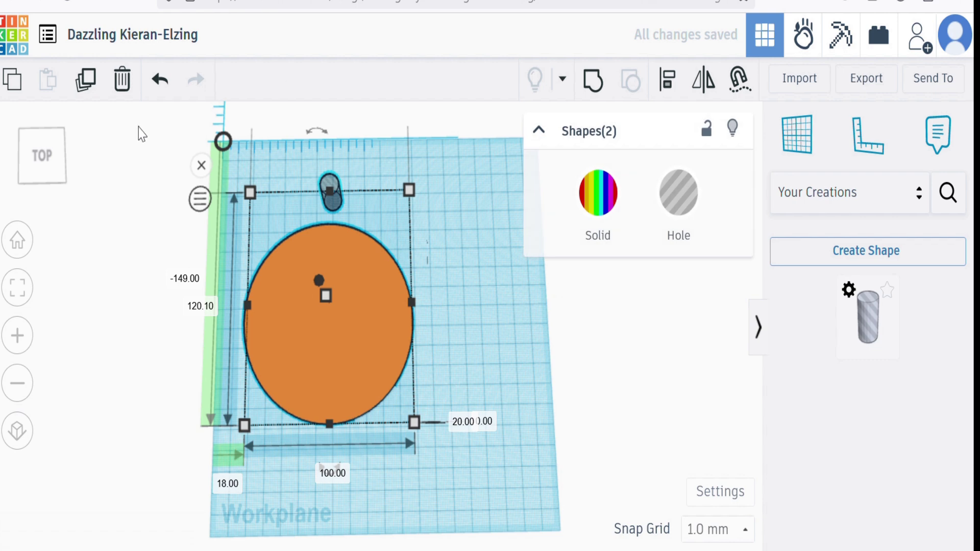
click(667, 78)
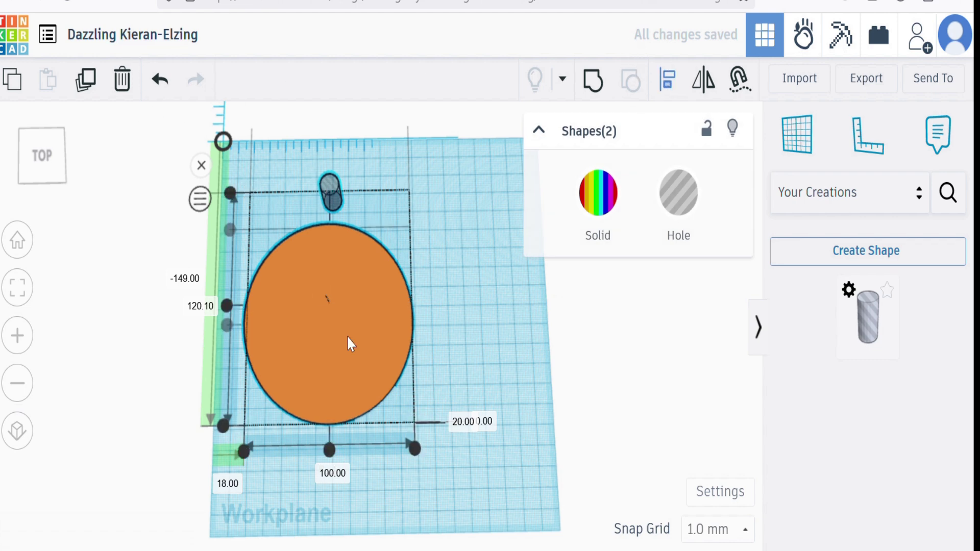
click(226, 325)
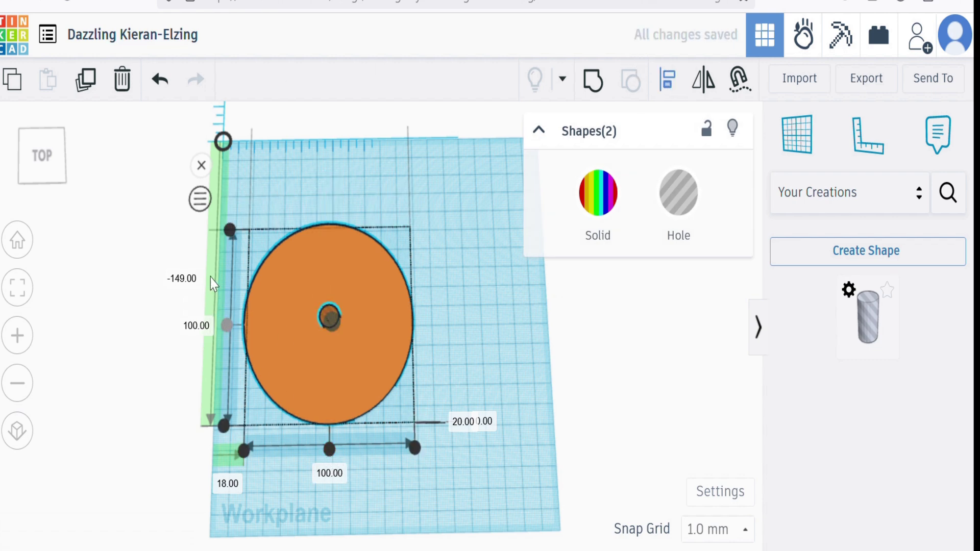
click(230, 231)
click(330, 449)
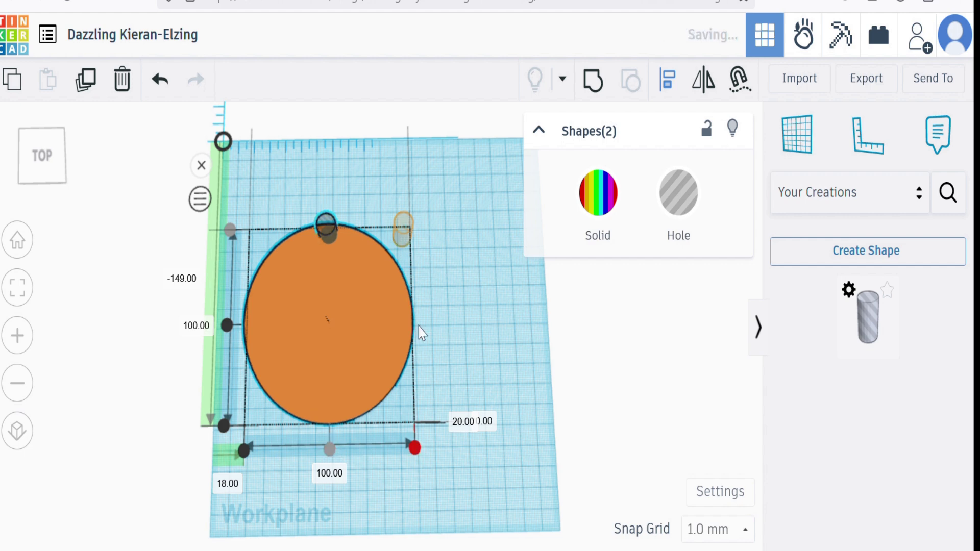
click(282, 174)
key(ctrl+a)
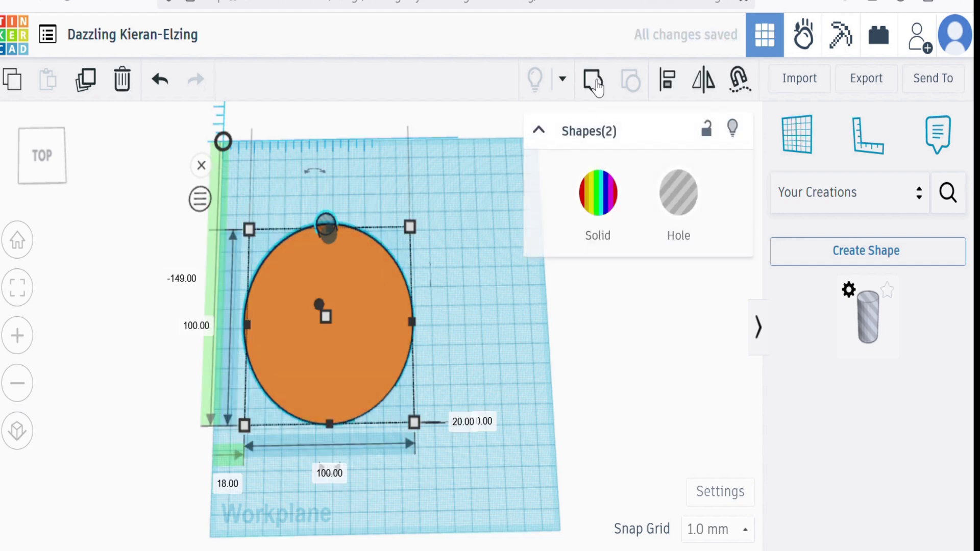
click(594, 80)
click(505, 325)
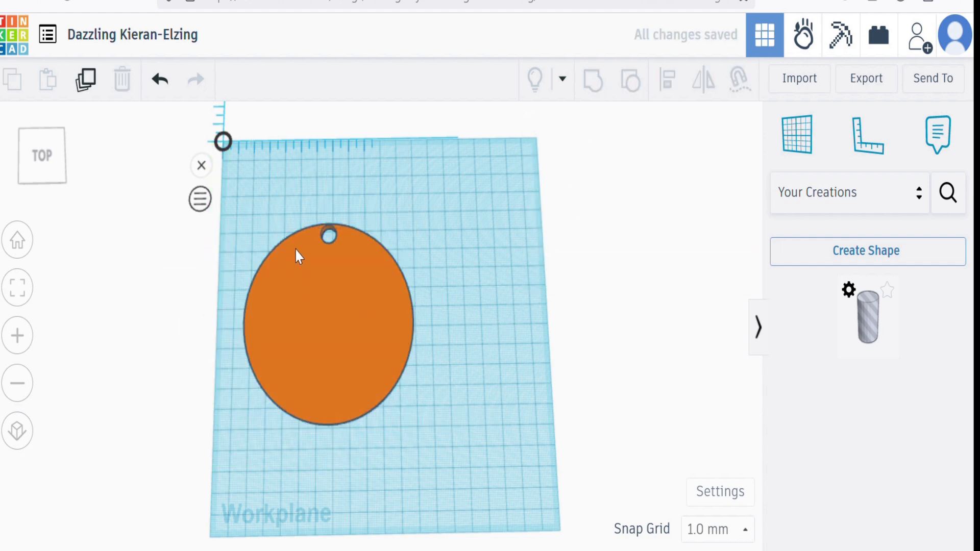
click(354, 297)
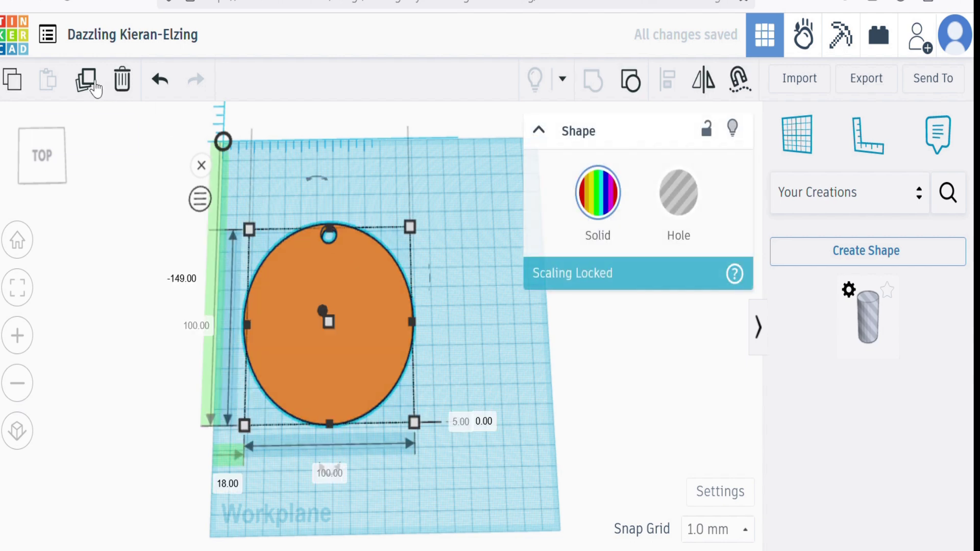
Duplicate the grouped disc, rotate the copy 22.5°, and check both magnet holes.
click(86, 80)
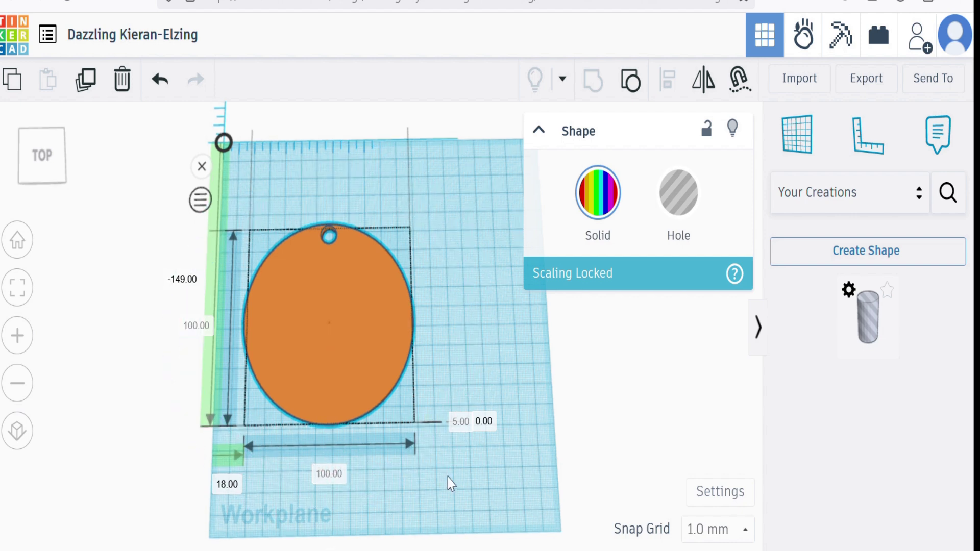
right_drag(451, 484, 430, 449)
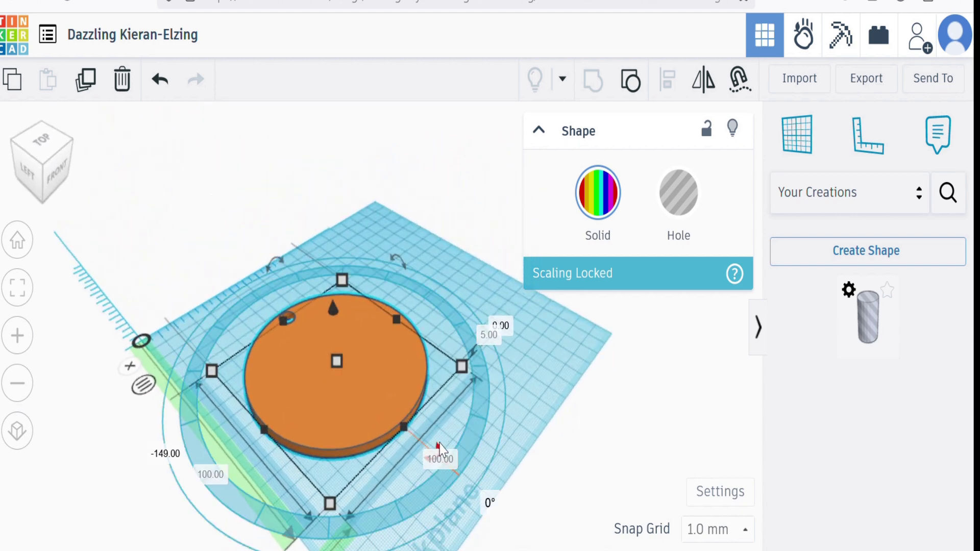
drag(441, 450, 411, 495)
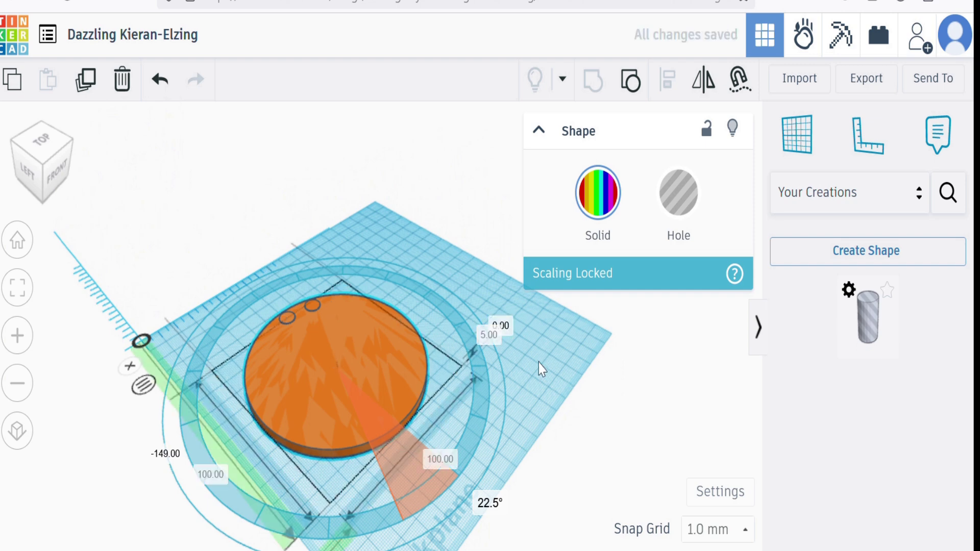
right_drag(541, 369, 295, 367)
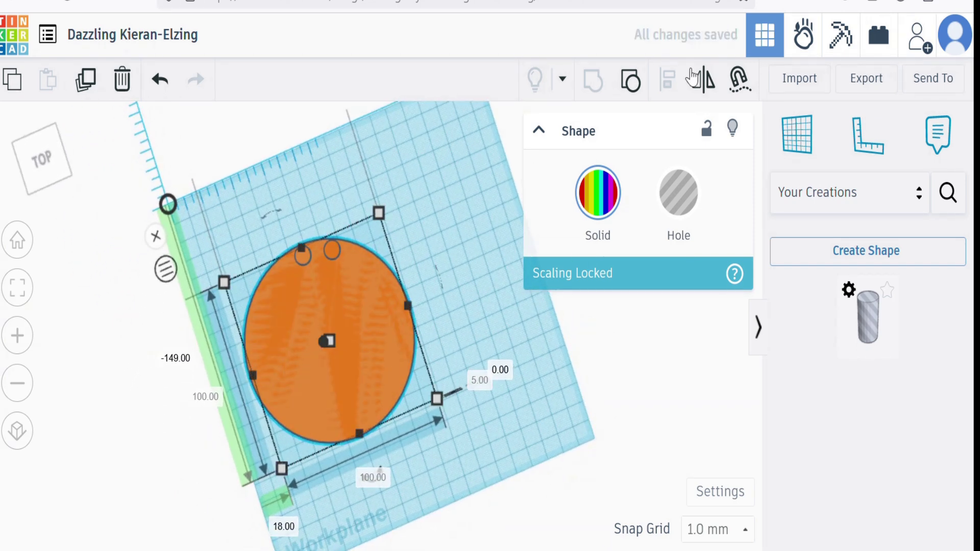
shift+click(332, 250)
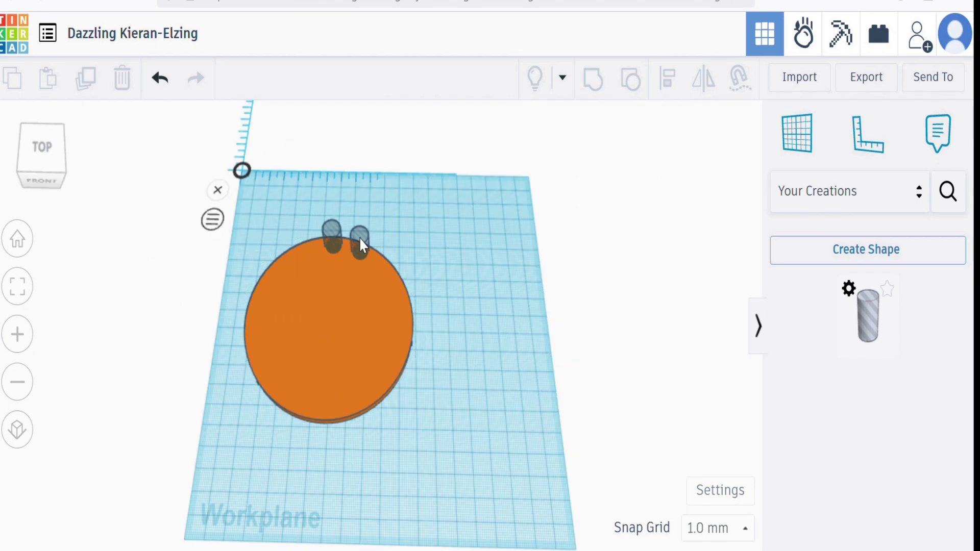
click(360, 237)
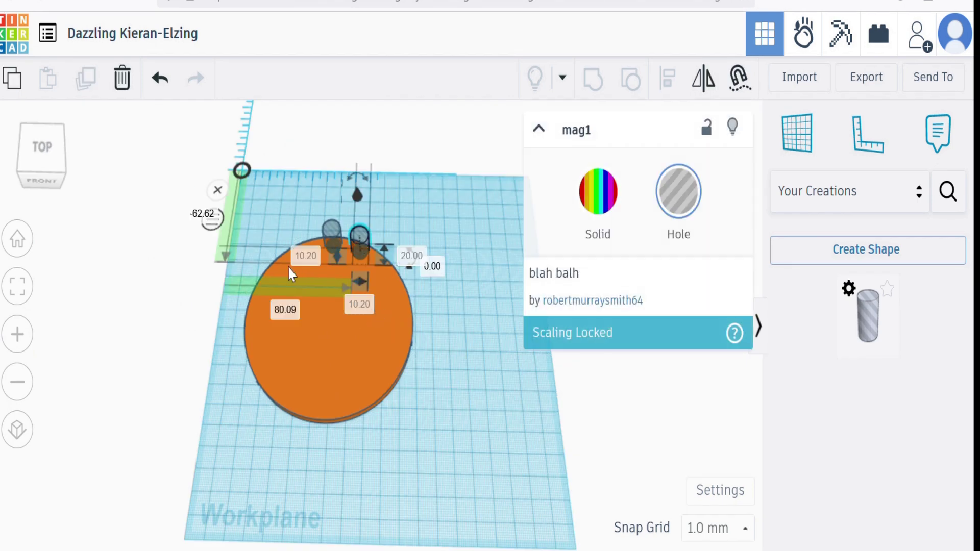
click(332, 231)
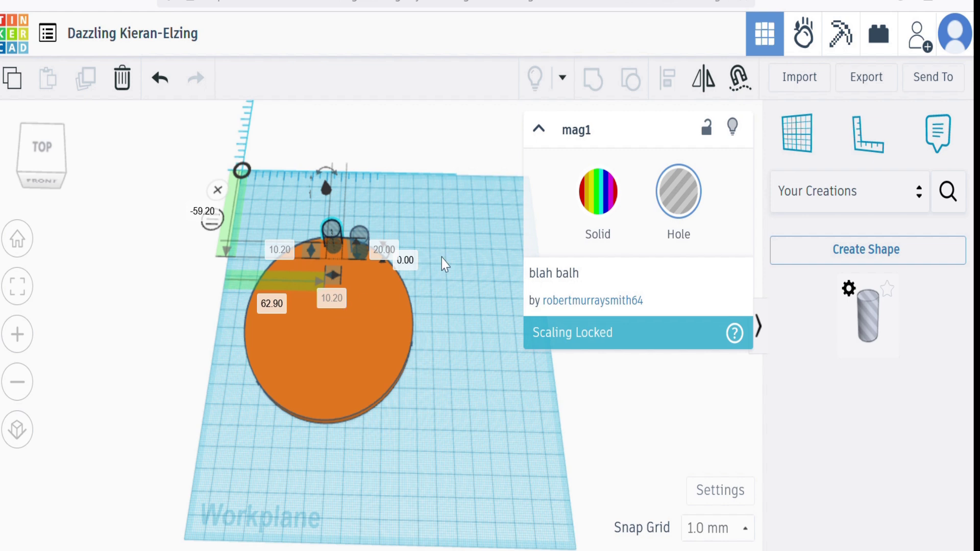
click(470, 262)
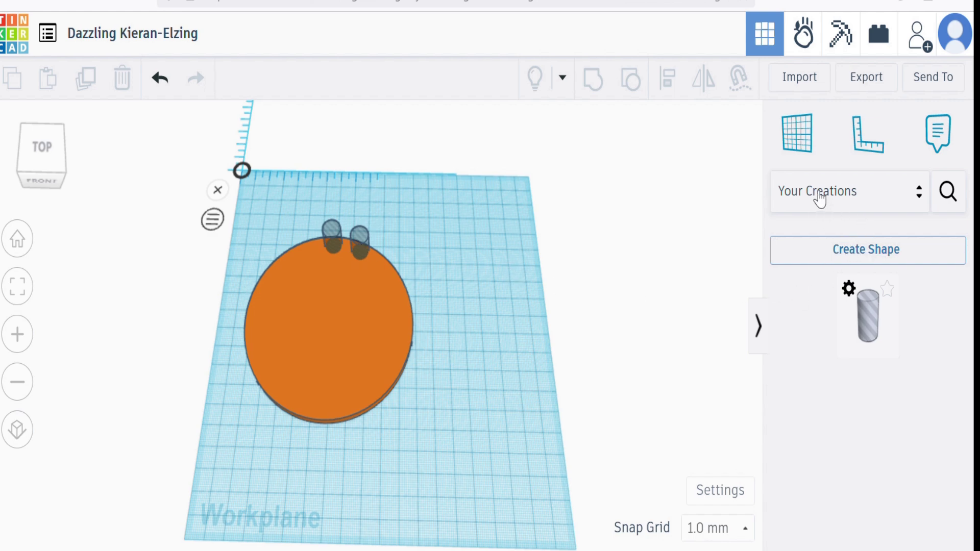
Change the shapes panel category from Your Creations to Basic Shapes.
click(919, 192)
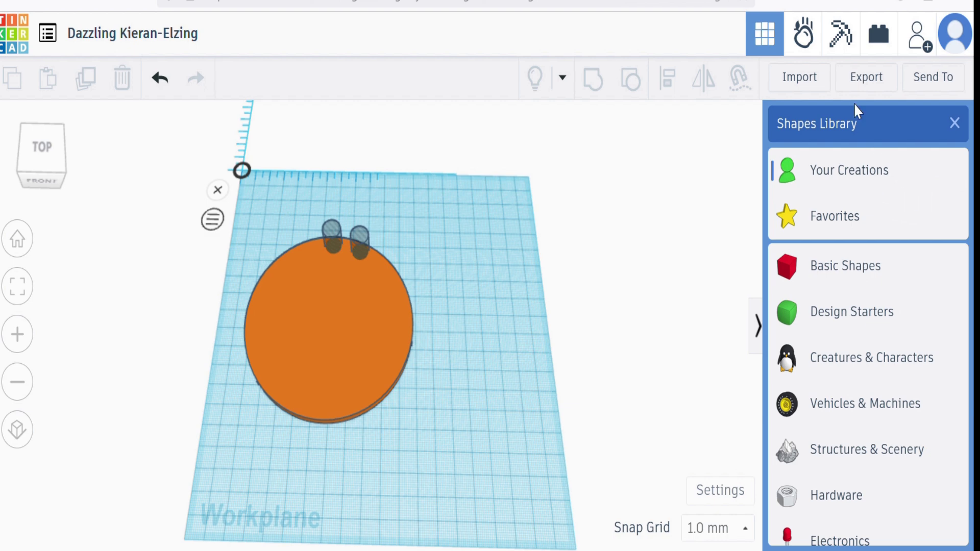
click(834, 265)
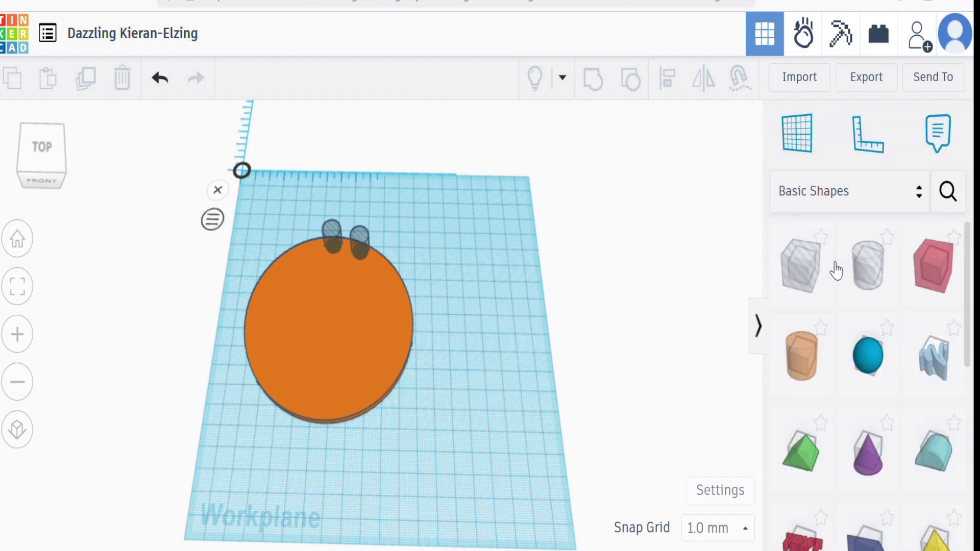